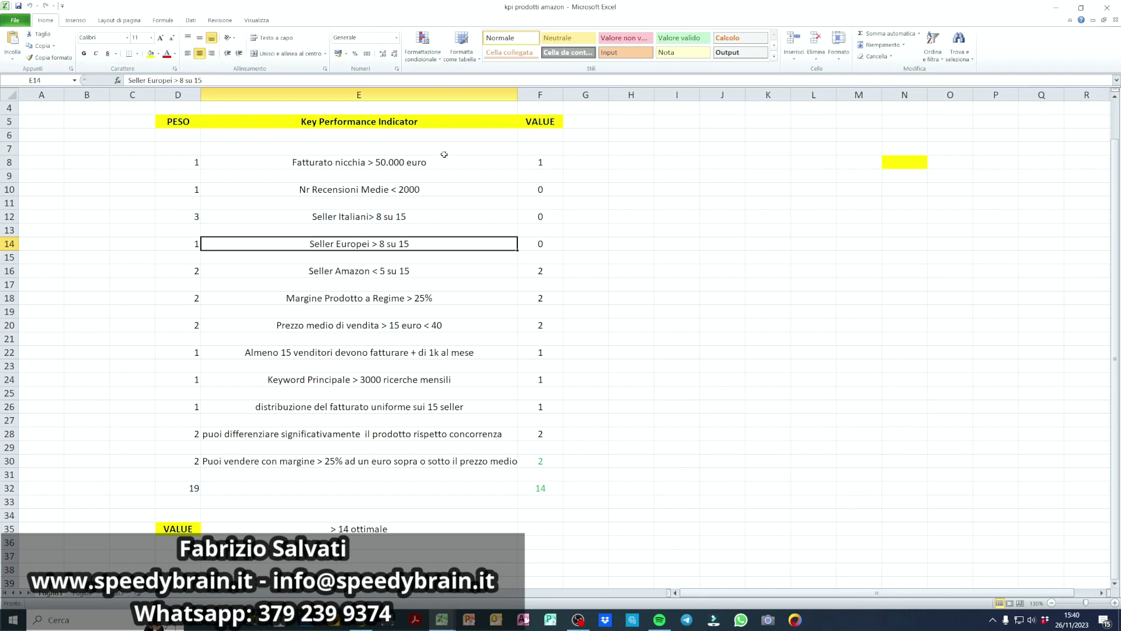
Review the niche revenue, average reviews and Italian sellers criteria in the KPI list
left_click(444, 159)
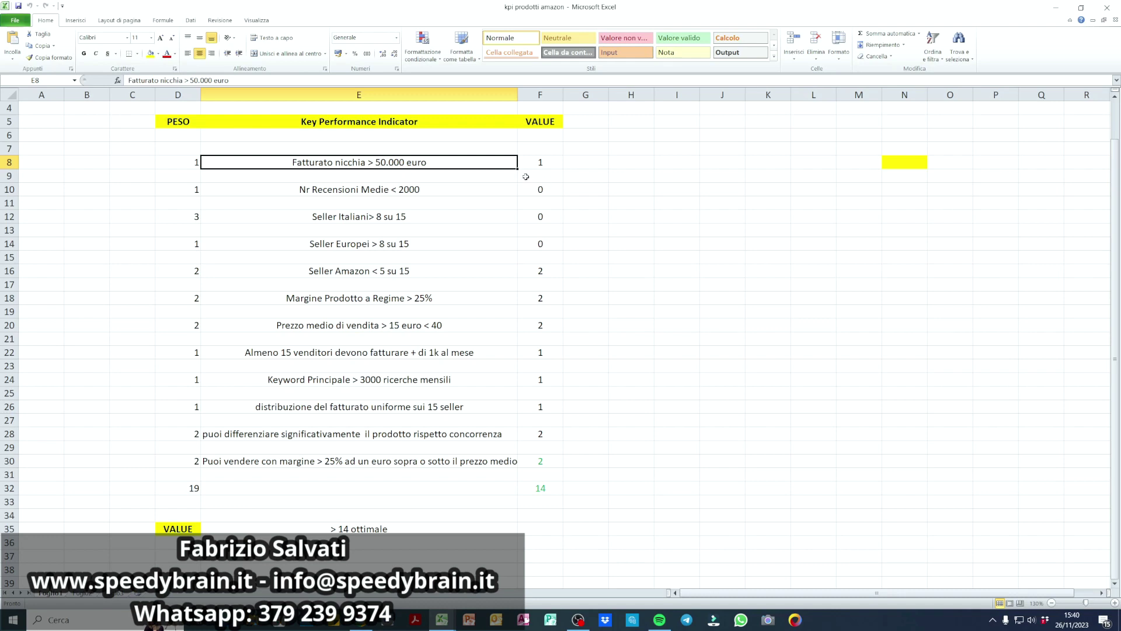
left_click(420, 191)
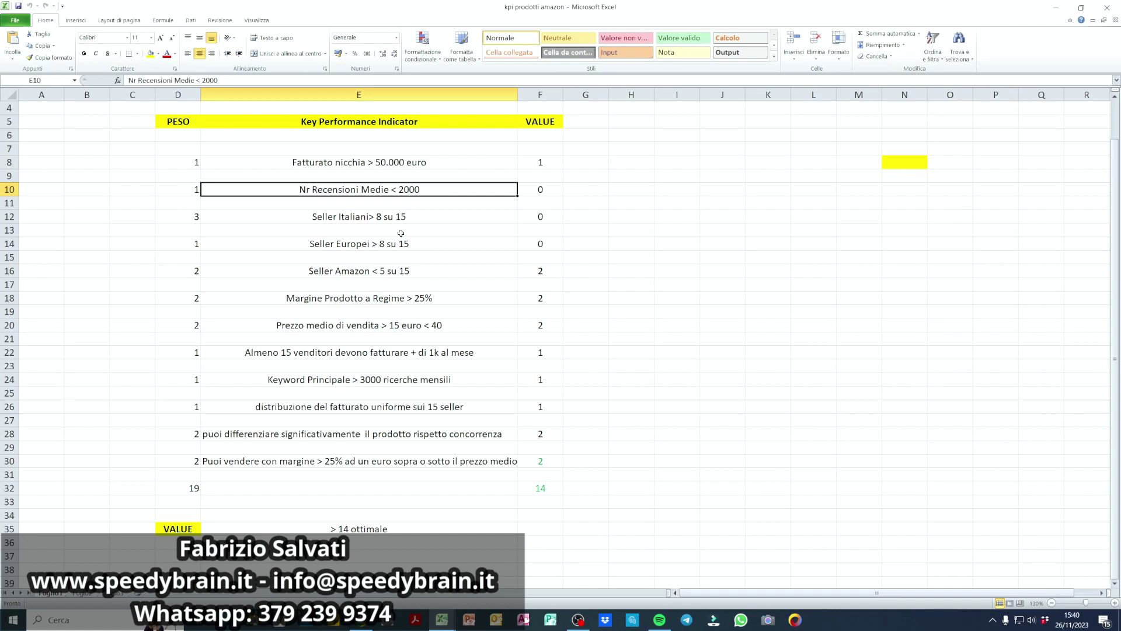
left_click(389, 219)
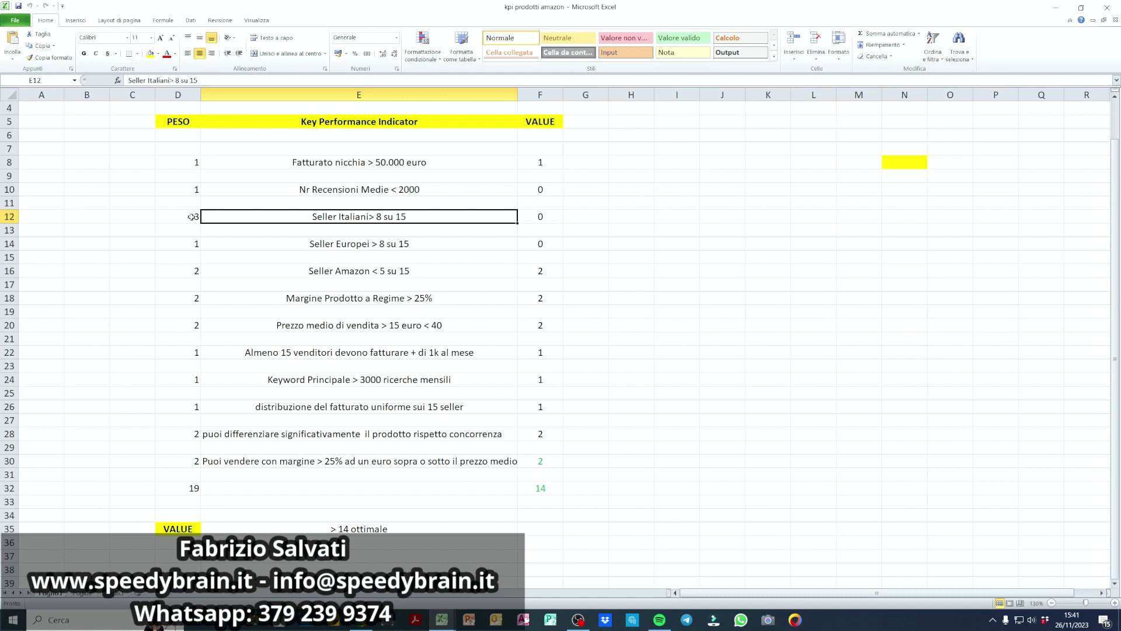
Reset the remaining non-zero scores in the VALUE column to 0, from niche revenue down to the last margin criterion in row 30
left_click(545, 159)
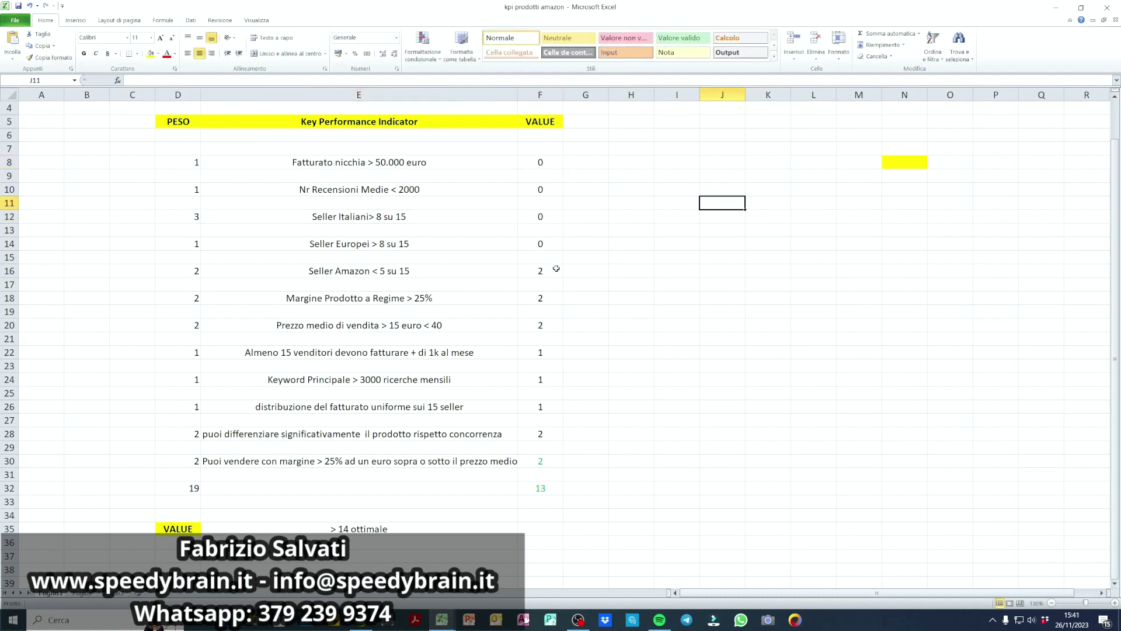
left_click(540, 271)
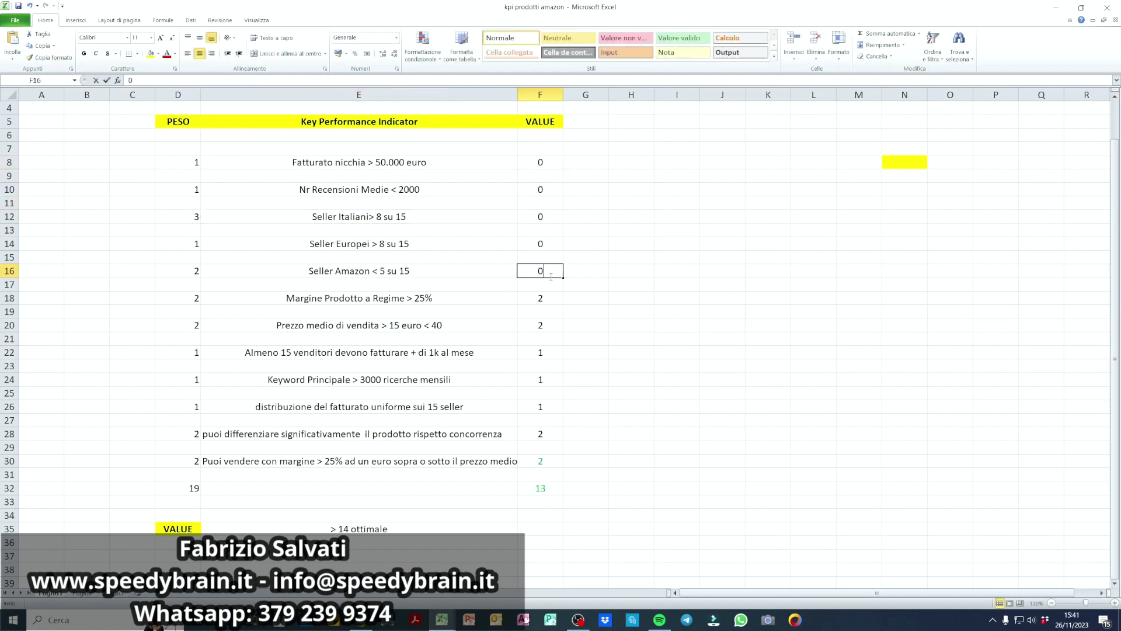
type("0")
left_click(541, 297)
type("0")
left_click(541, 325)
type("0")
left_click(543, 352)
type("0")
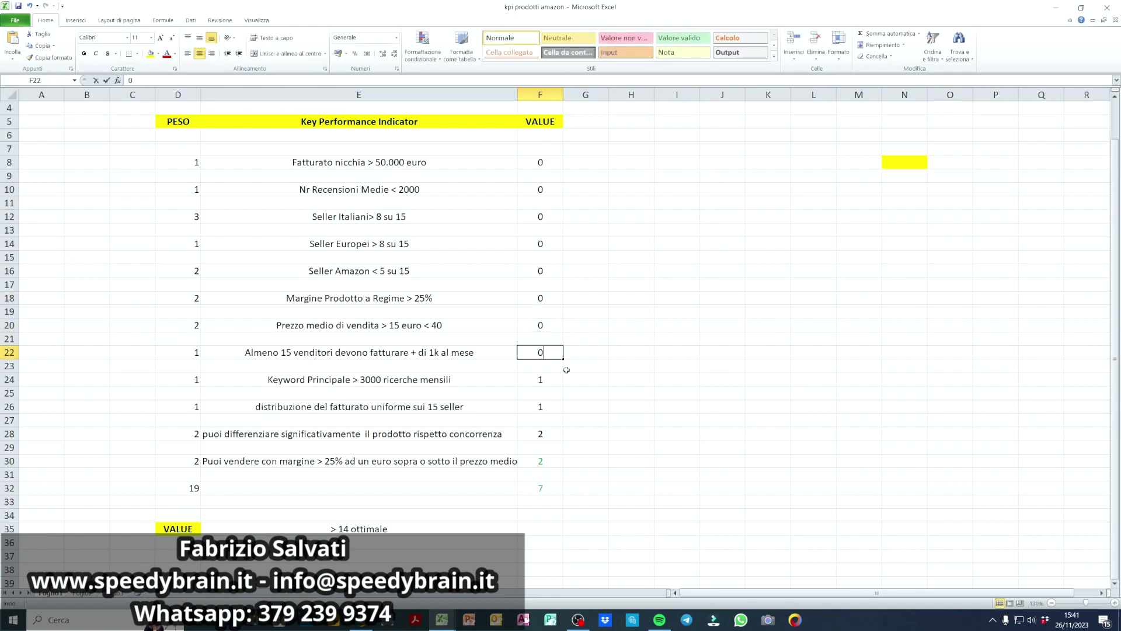
left_click(540, 379)
type("0")
left_click(541, 407)
type("0")
left_click(541, 433)
type("0")
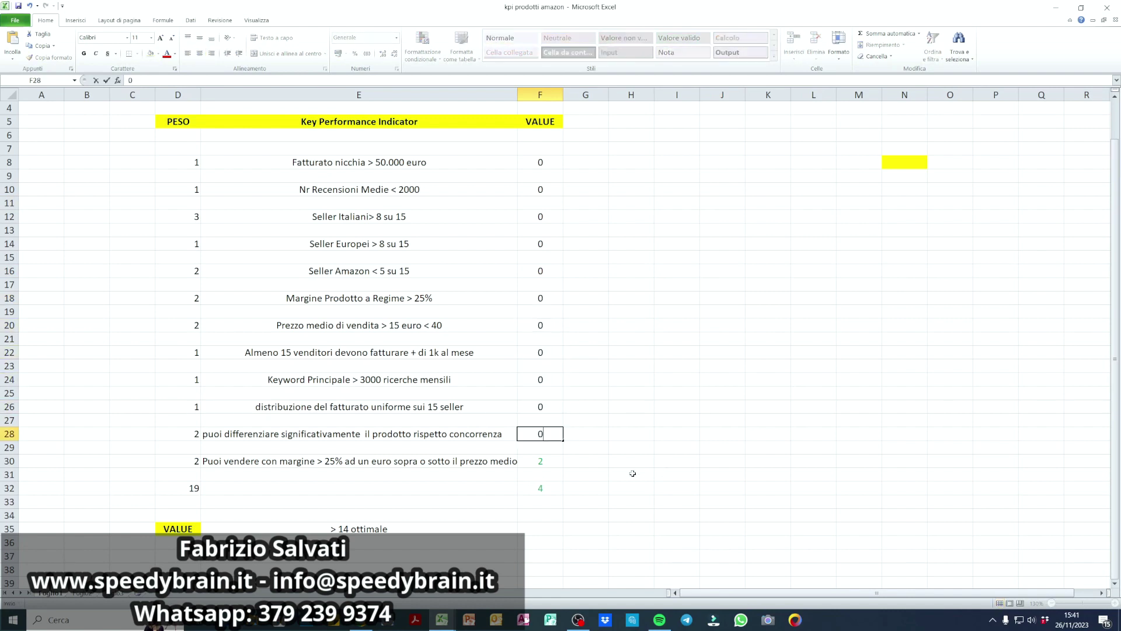
left_click(540, 461)
type("0")
left_click(671, 459)
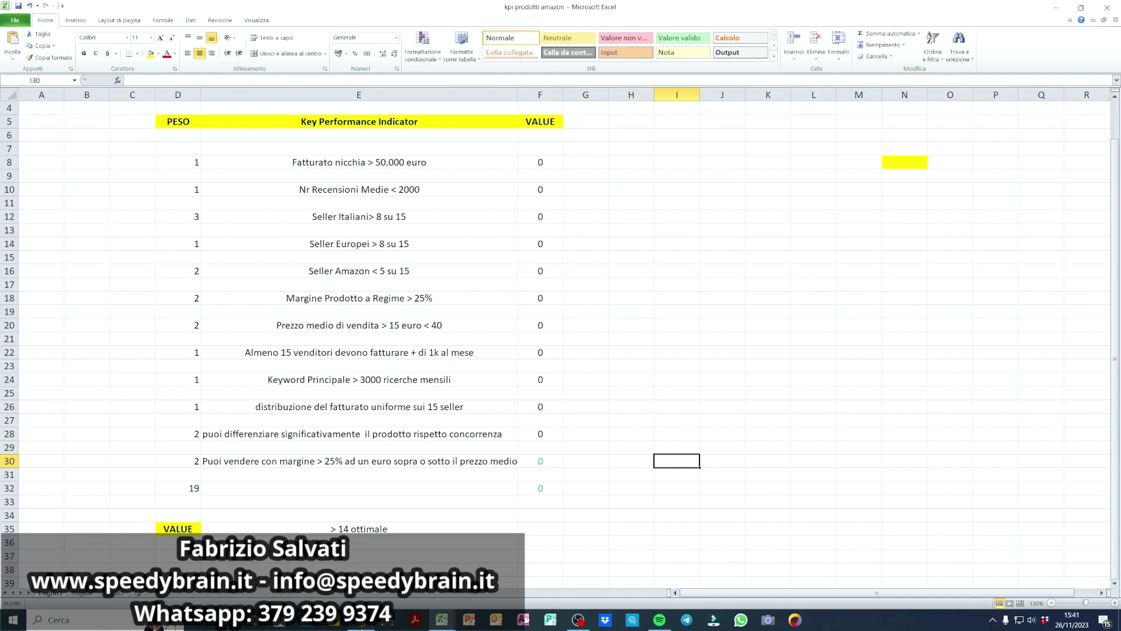
Switch to Chrome and search Amazon.it for "MARSUPI RUNNING"
mouse_move(363, 623)
left_click(360, 567)
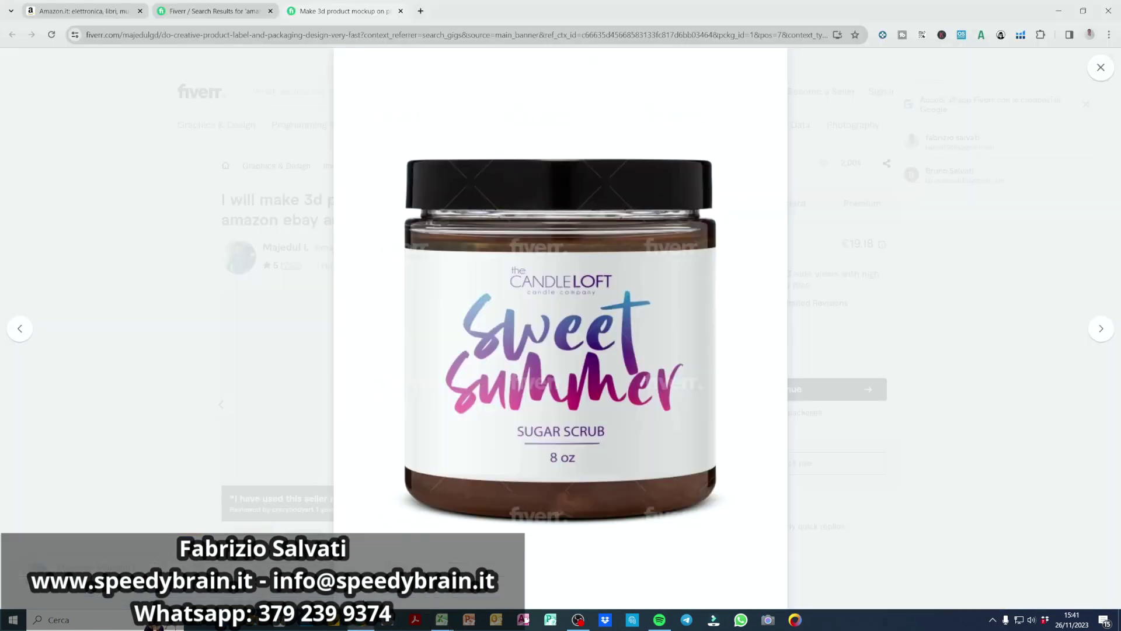
left_click(421, 12)
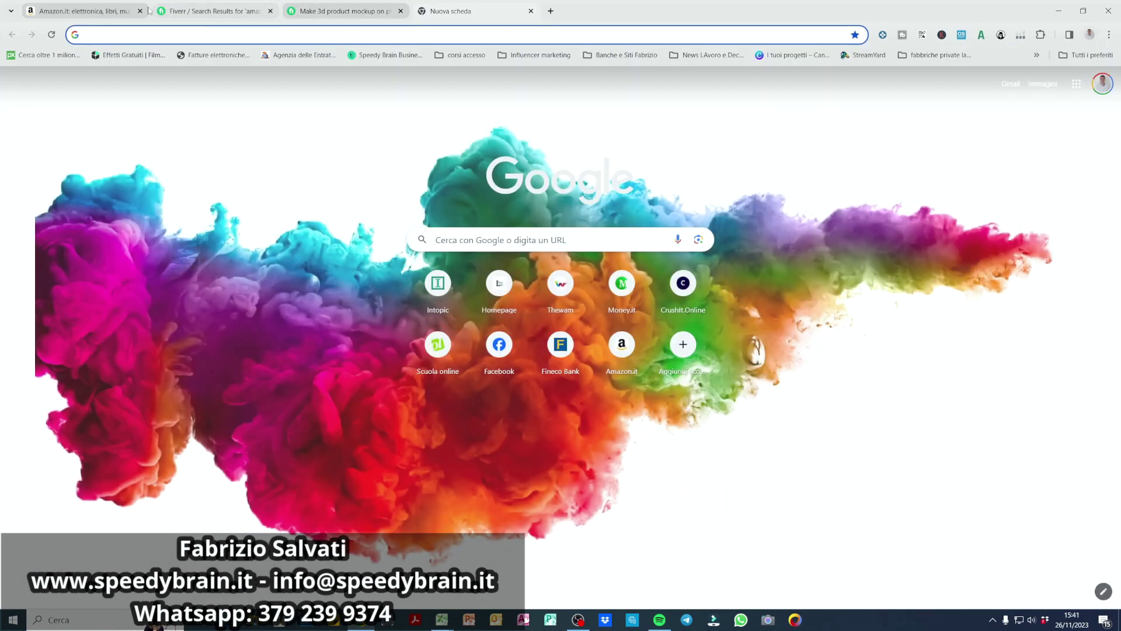
left_click(98, 10)
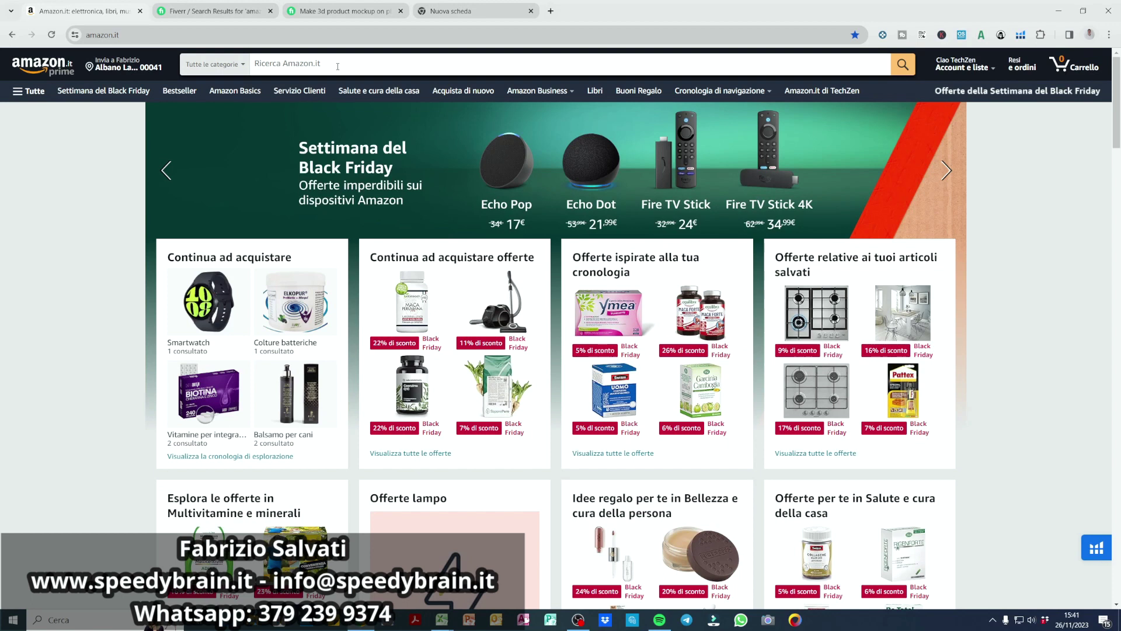
left_click(337, 66)
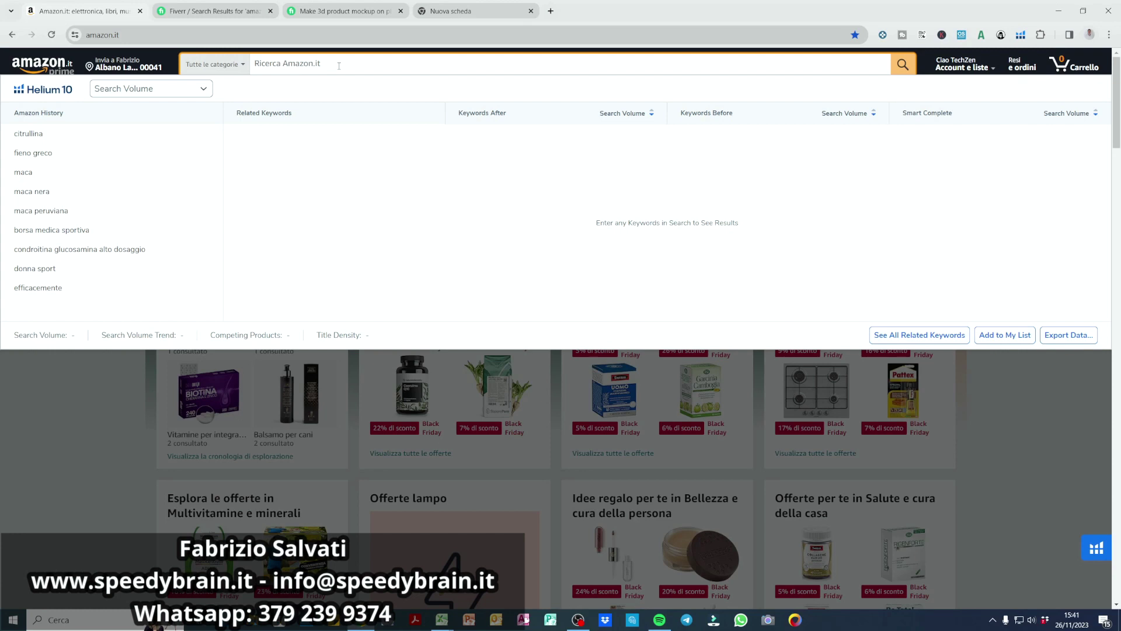
type("MARSUPI RUNNING")
key("Return")
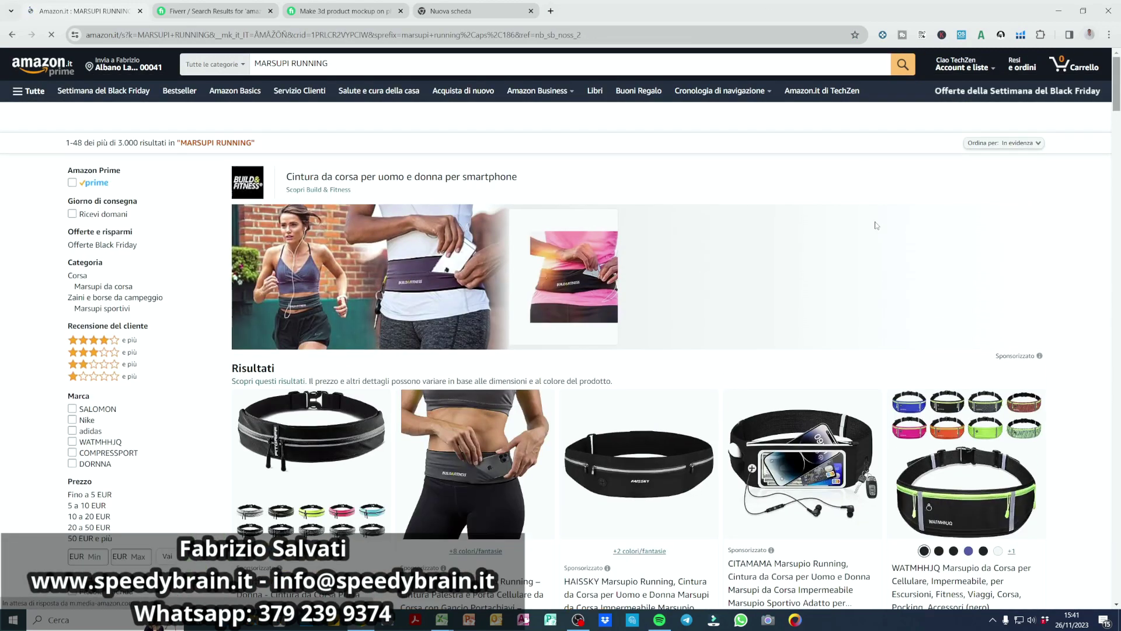
Run the Helium 10 Xray product research on the search results and sort the products by highest revenue
left_click(1021, 35)
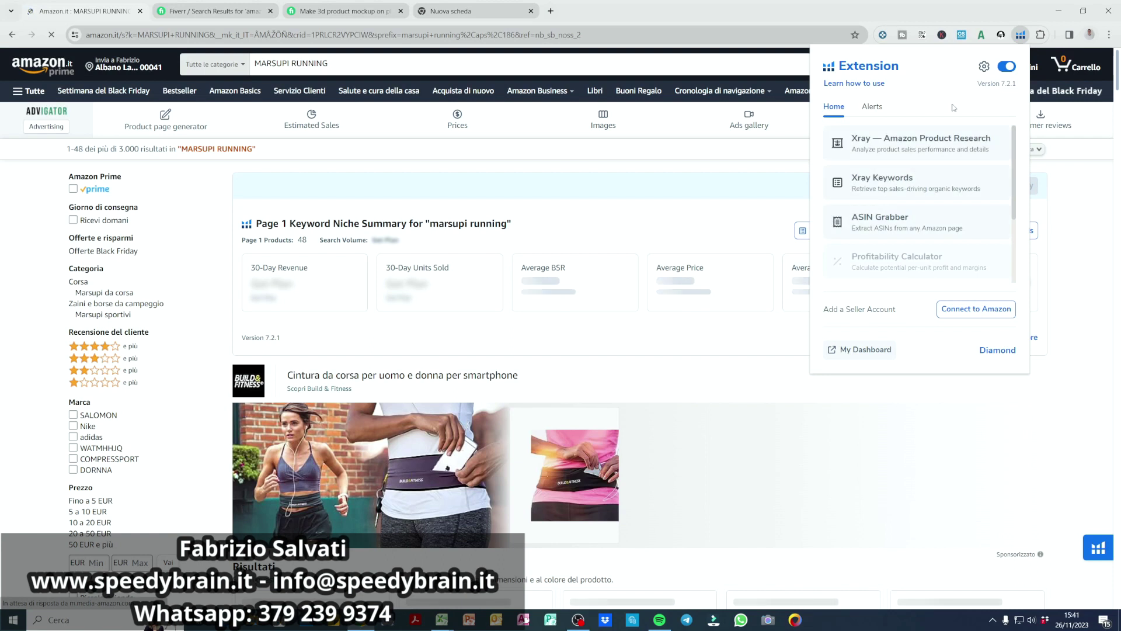
left_click(935, 148)
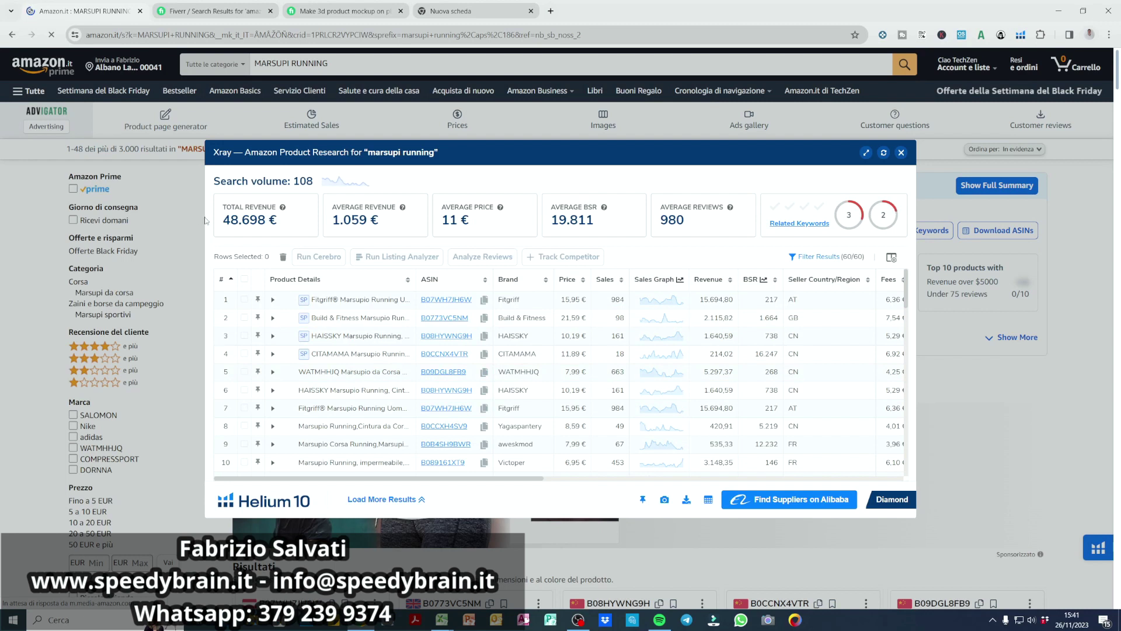
left_click(714, 280)
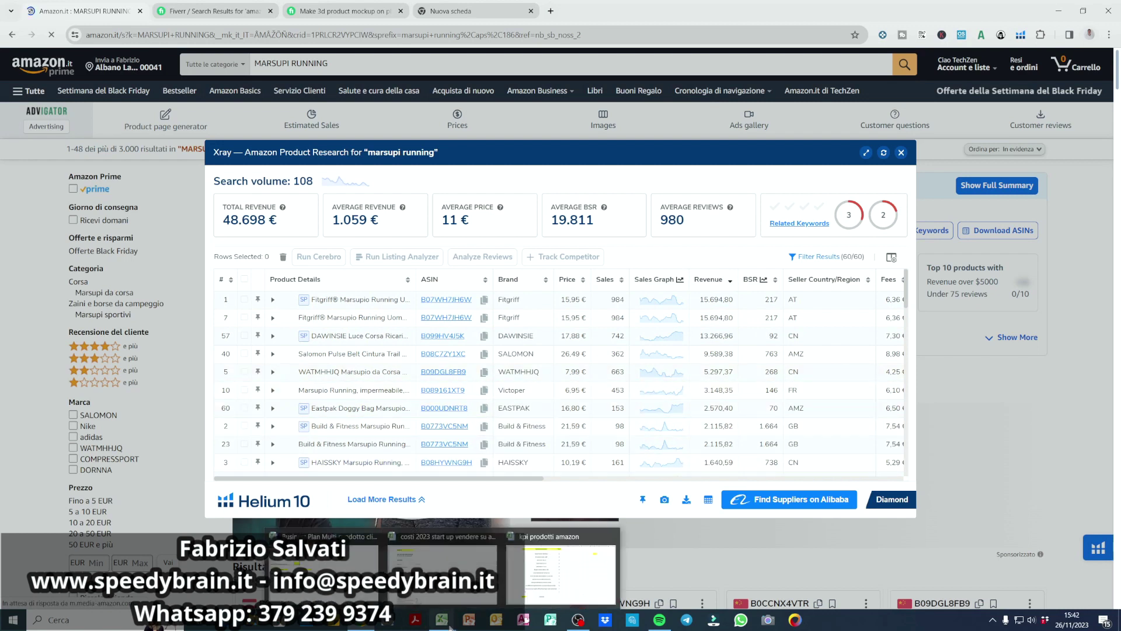
In the Excel KPI sheet, score "Fatturato nicchia > 50.000 euro" as 1 after checking the total revenue in Xray
left_click(578, 579)
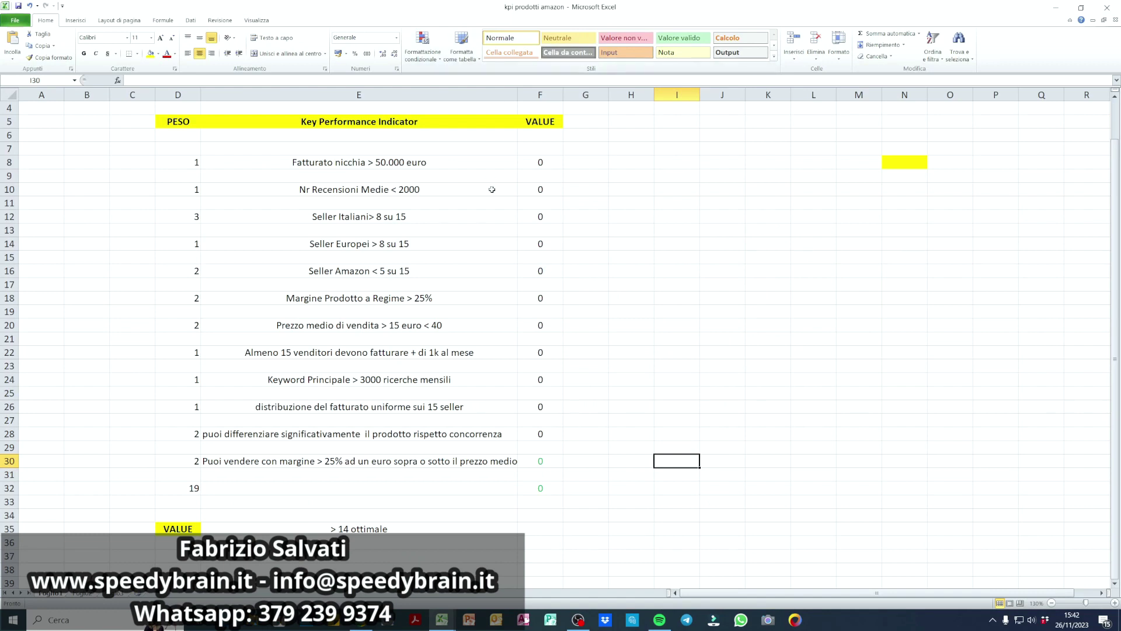
left_click(541, 163)
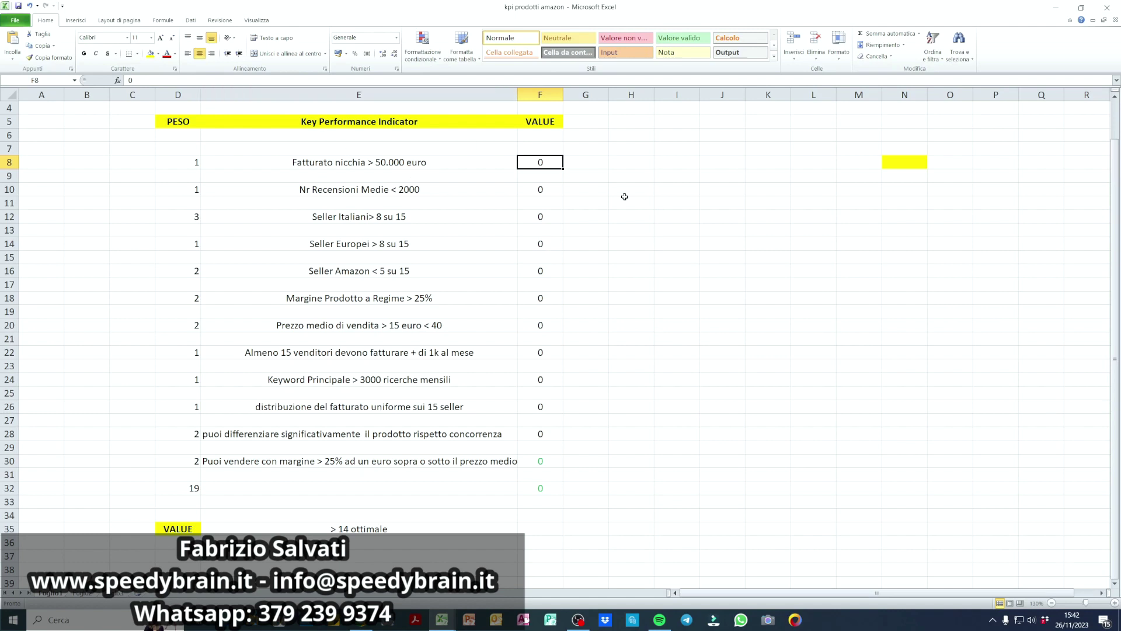
key("alt+Tab")
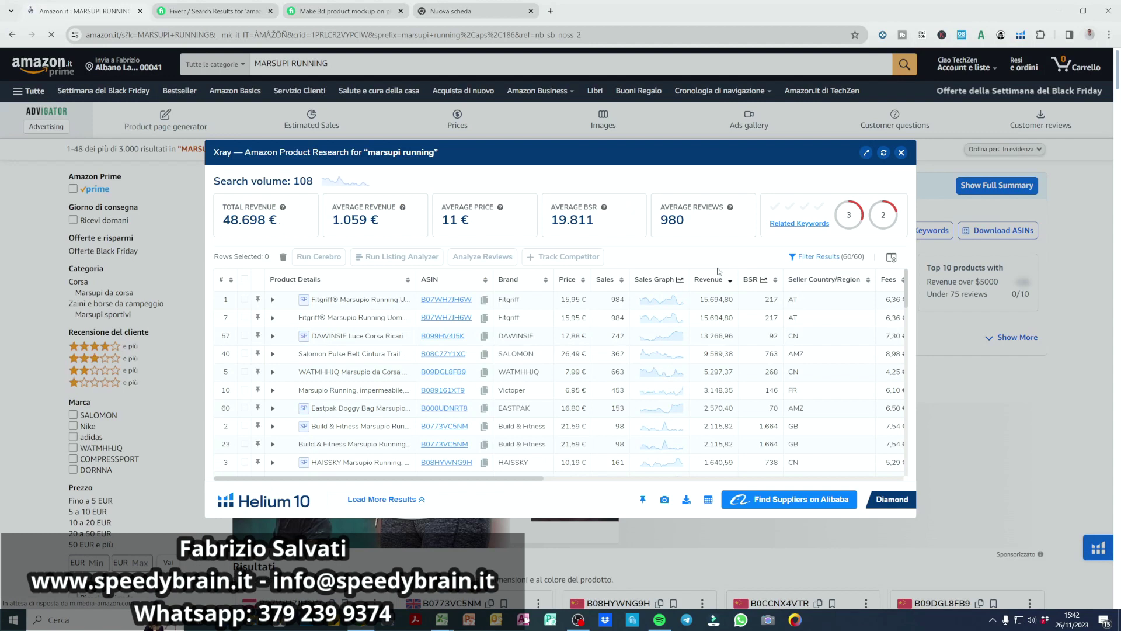
key("alt+Tab")
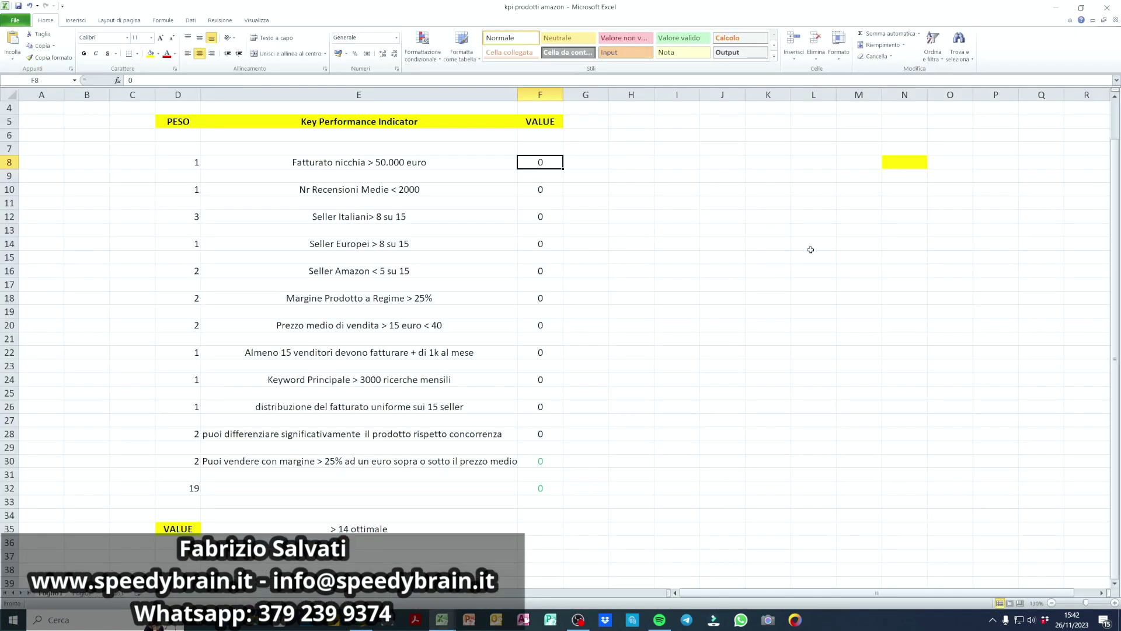
type("1")
key("Return")
Check the average reviews in Xray and score "Nr Recensioni Medie < 2000" as 1 in the KPI sheet
left_click(523, 192)
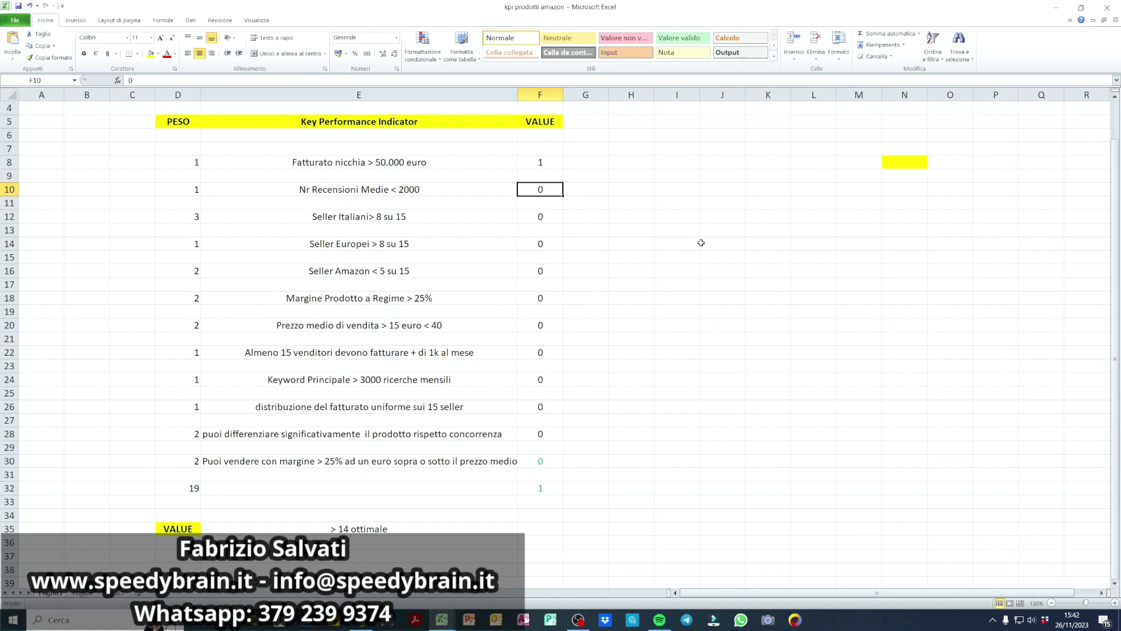
key("alt+Tab")
key("alt+Tab")
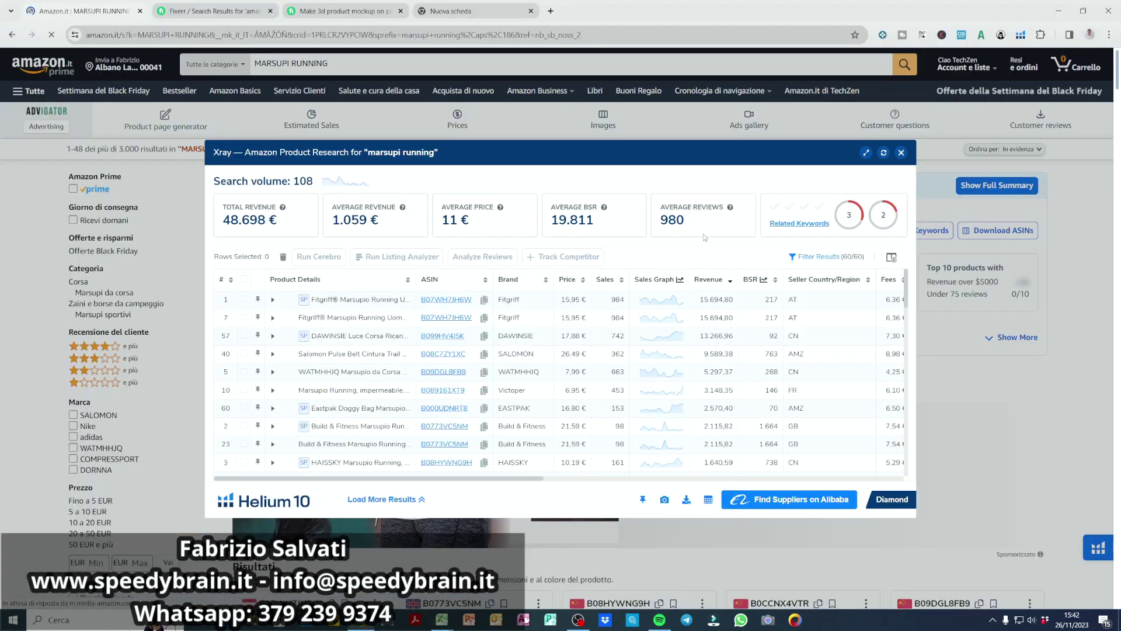
key("alt+Tab")
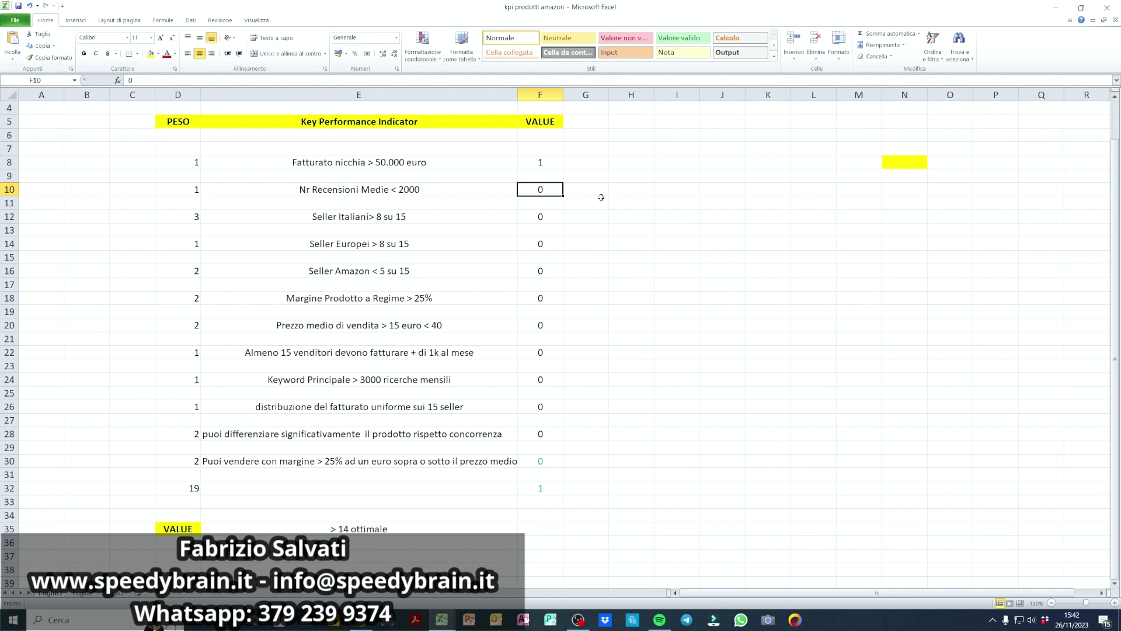
type("1")
key("Return")
key("Down")
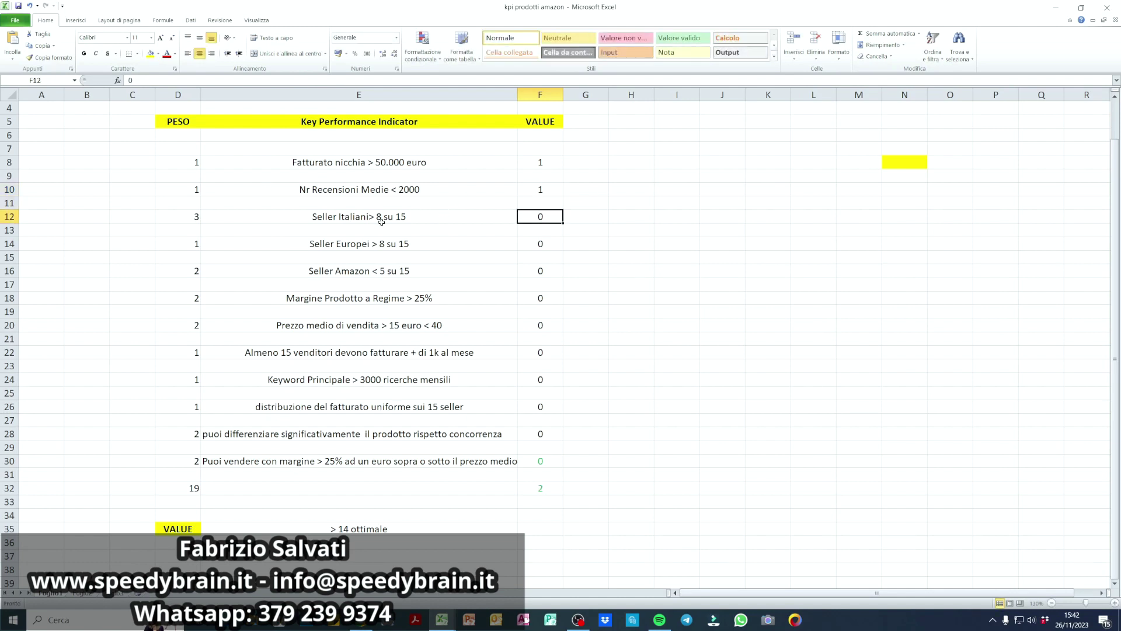
Switch to Chrome and remove the five sponsored (SP) products from the visible Xray list
key("alt+Tab")
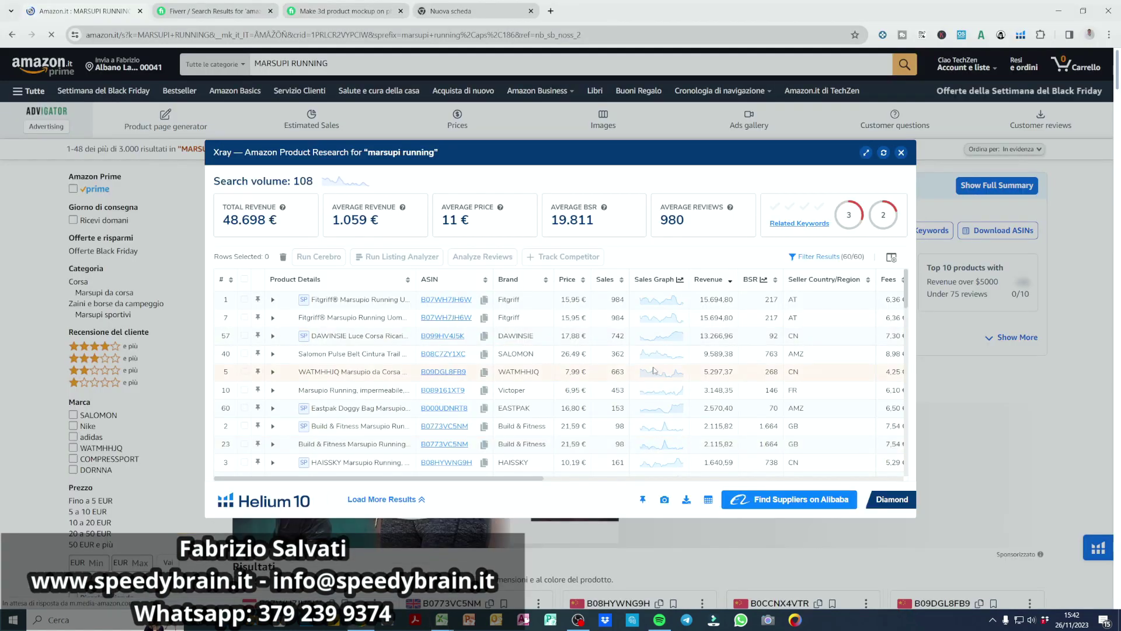
left_click(245, 300)
left_click(245, 336)
left_click(245, 408)
left_click(245, 426)
left_click(245, 462)
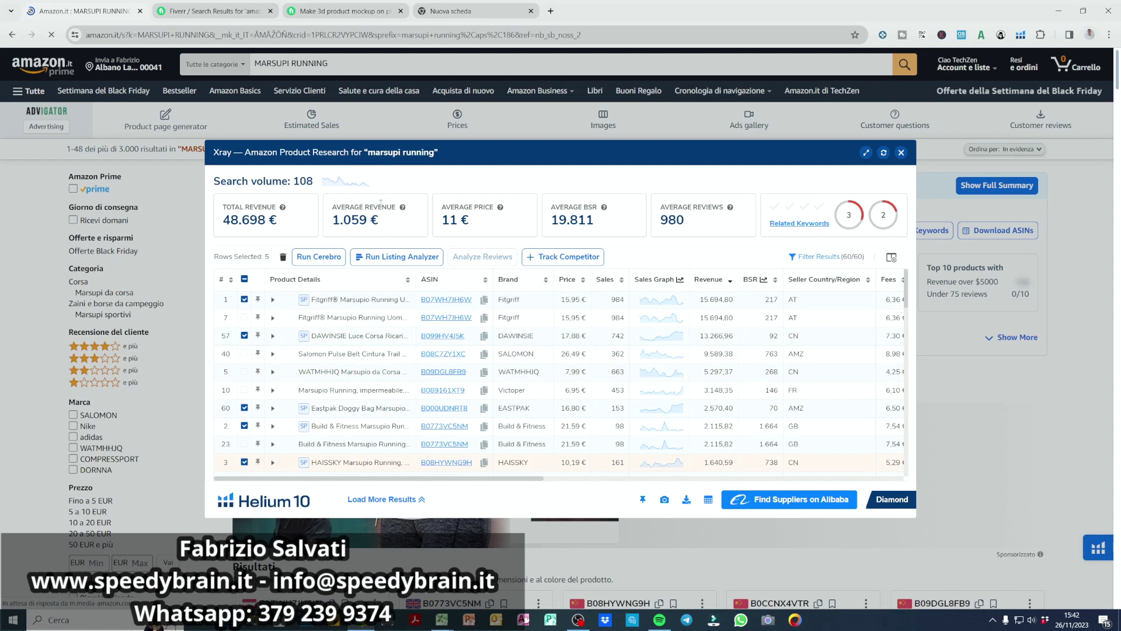
left_click(283, 257)
left_click(584, 360)
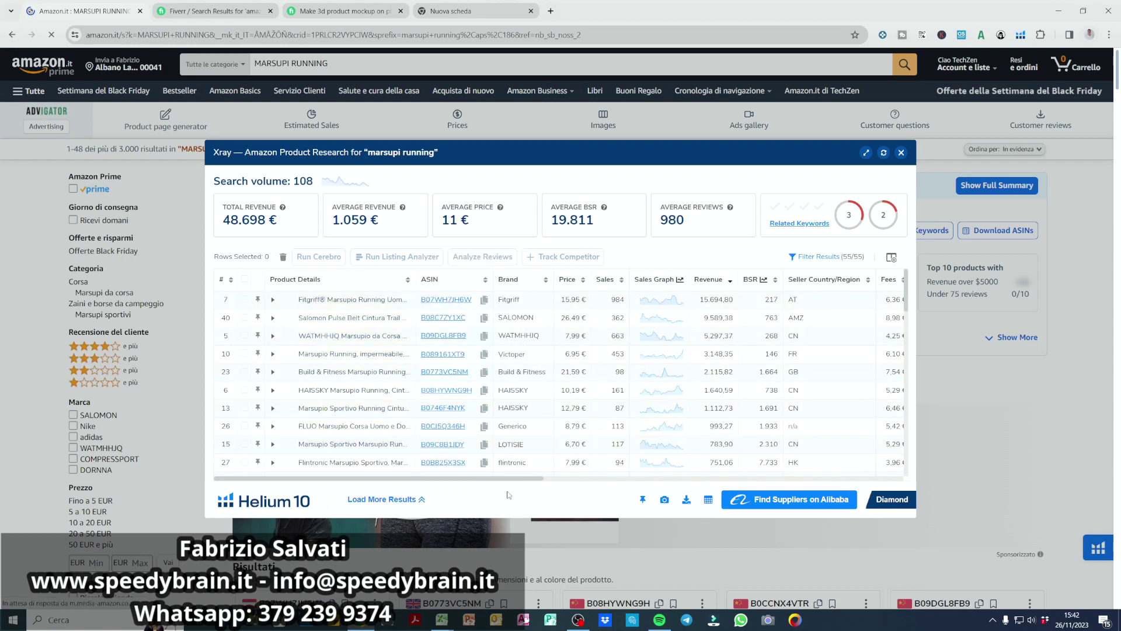
Compare the seller countries in the enlarged Xray list with the Italian and European criteria, and score "Seller Europei > 8 su 15" as 0 in Excel
left_click(532, 517)
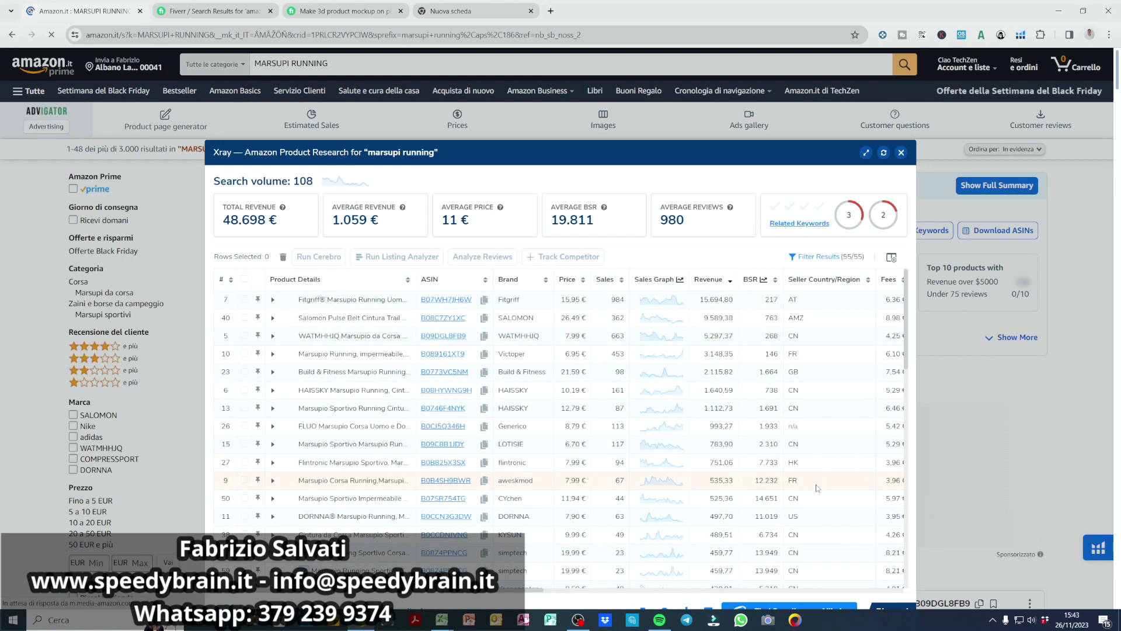
key("alt+Tab")
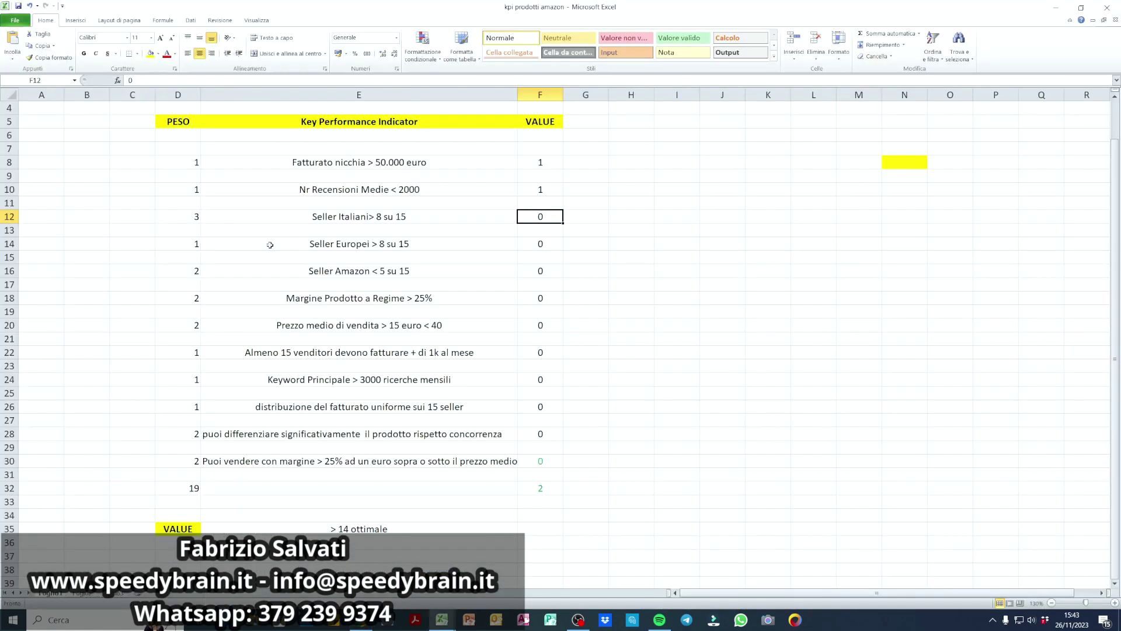
left_click(541, 248)
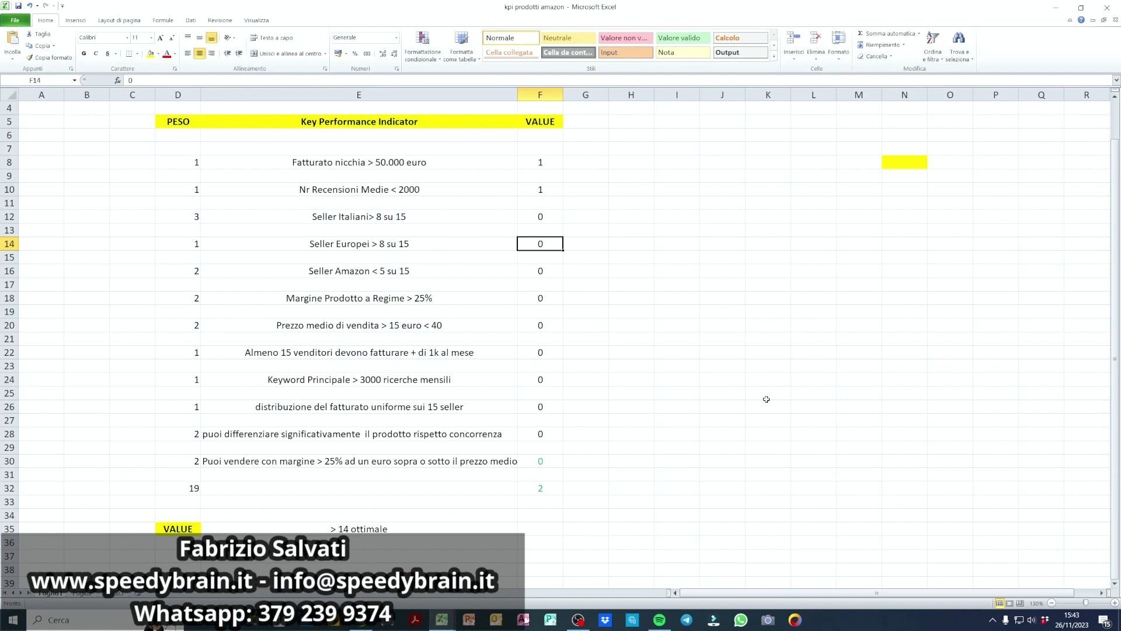
key("alt+Tab")
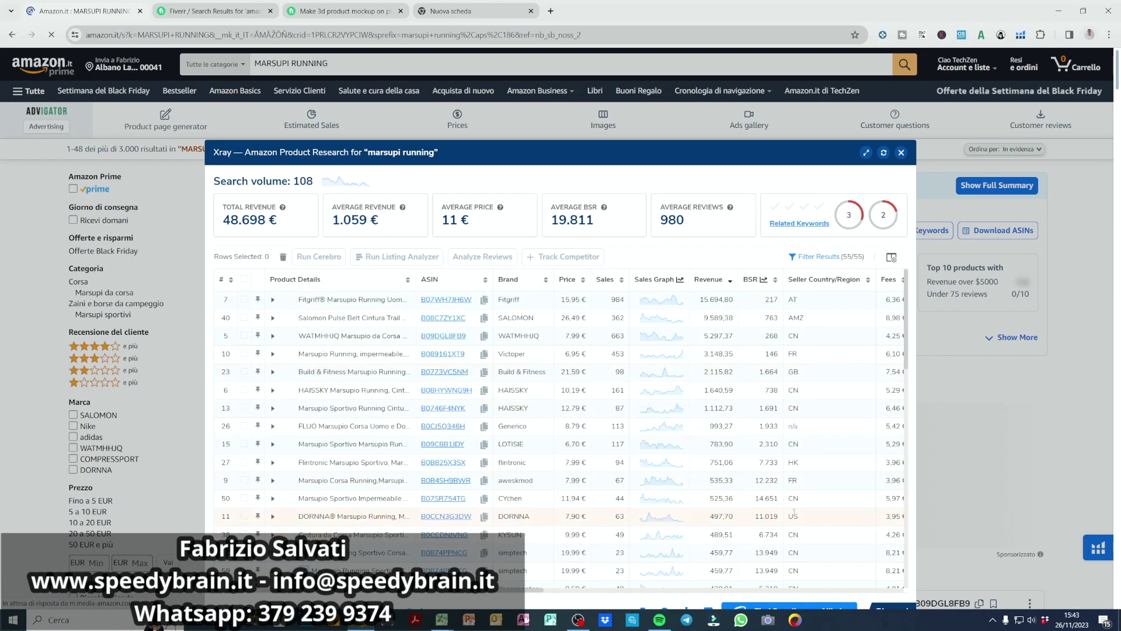
key("alt+Tab")
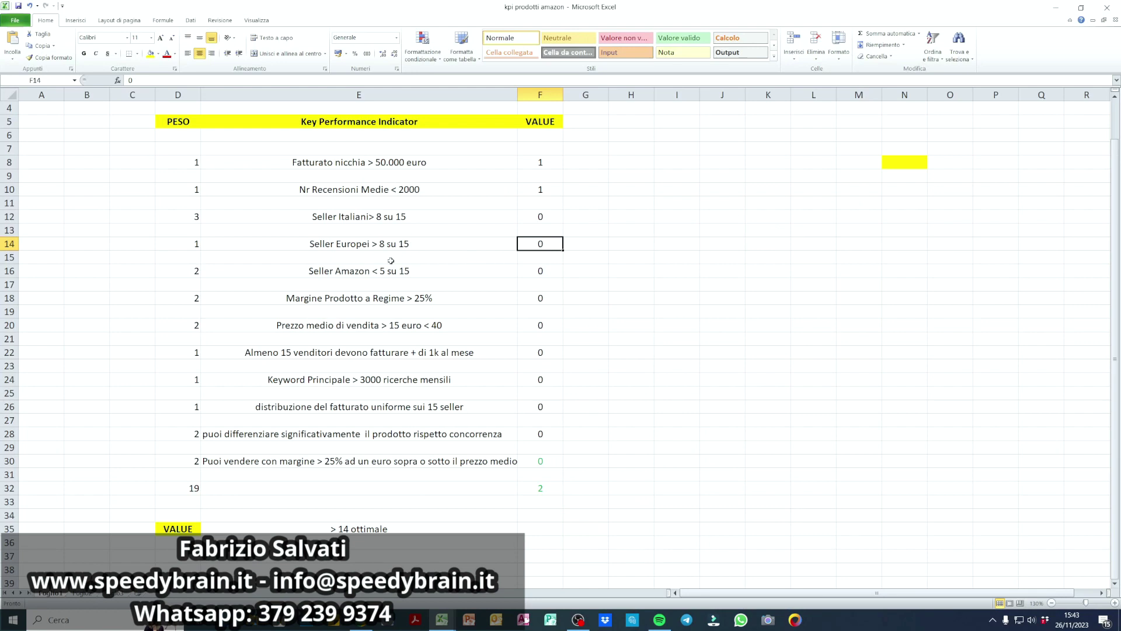
type("0")
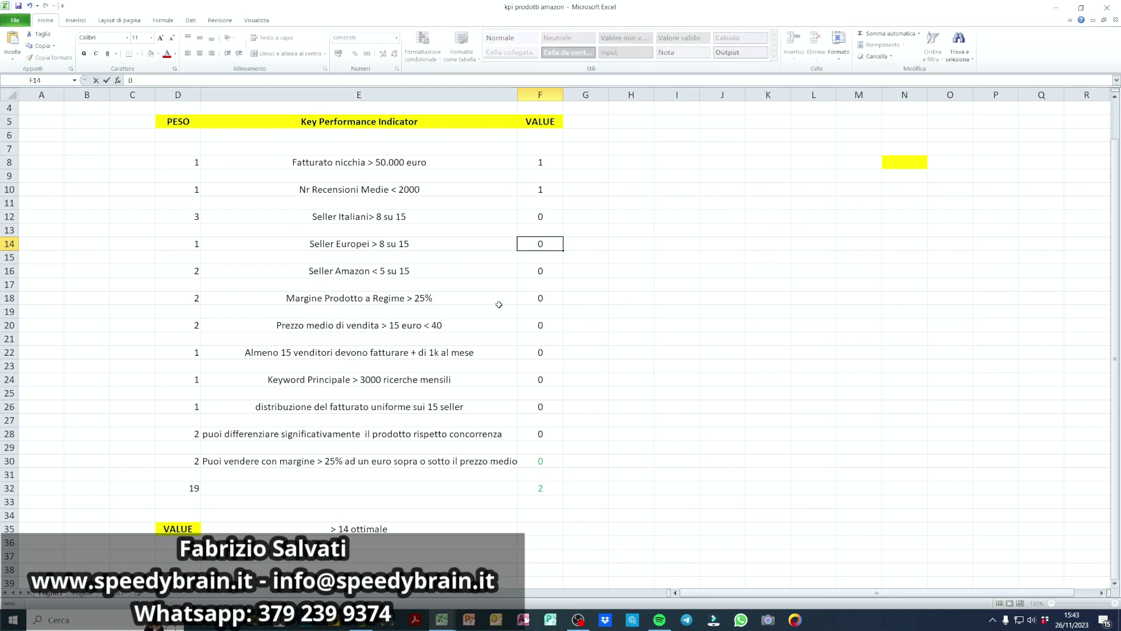
key("Return")
key("Return")
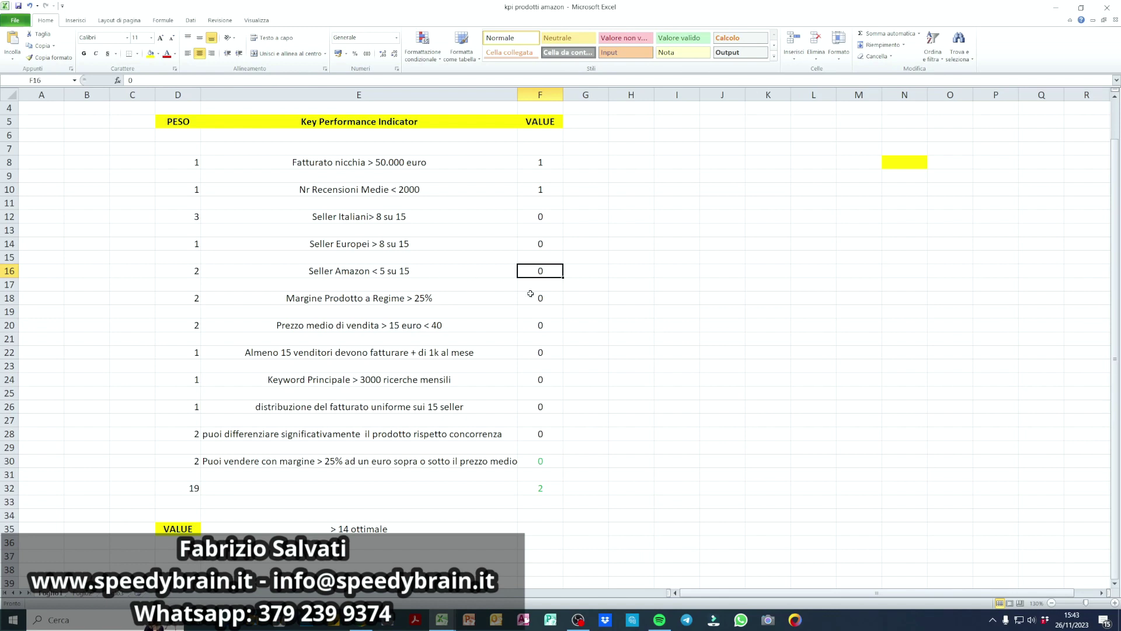
Check the seller countries in Xray for Amazon sellers and score "Seller Amazon < 5 su 15" as 2 in the Excel sheet
key("alt+Tab")
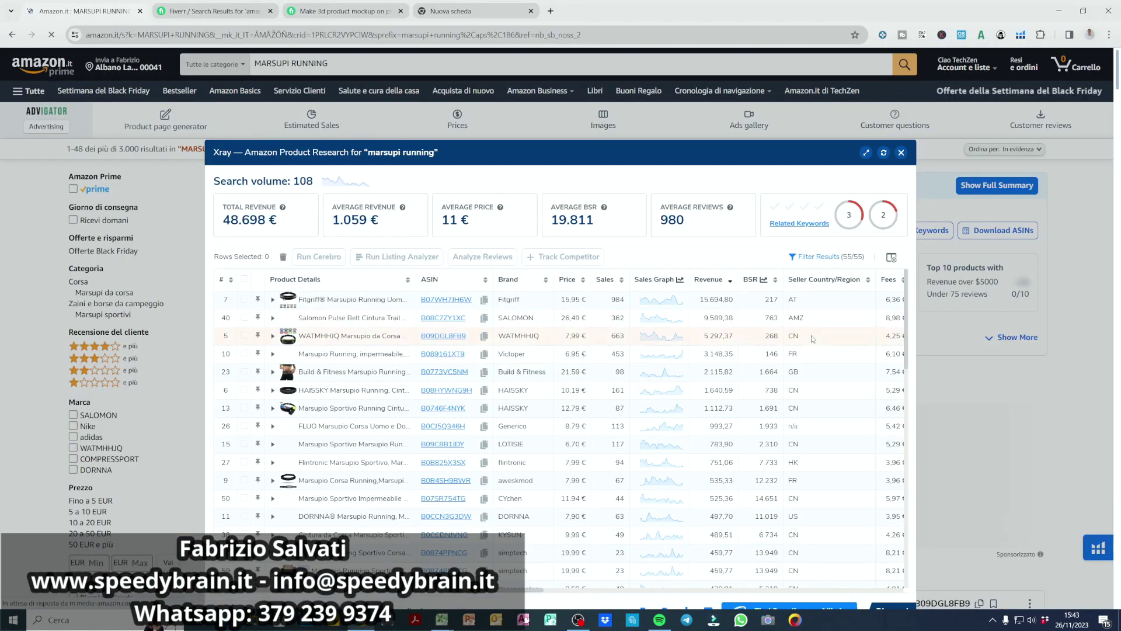
key("alt+Tab")
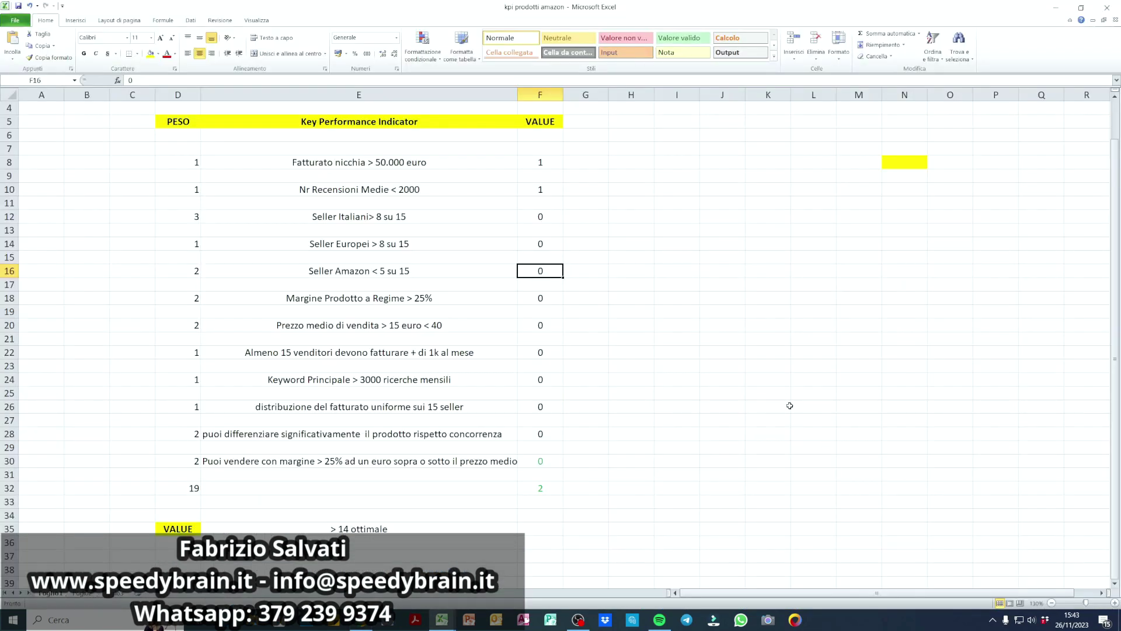
type("2")
key("Return")
key("Down")
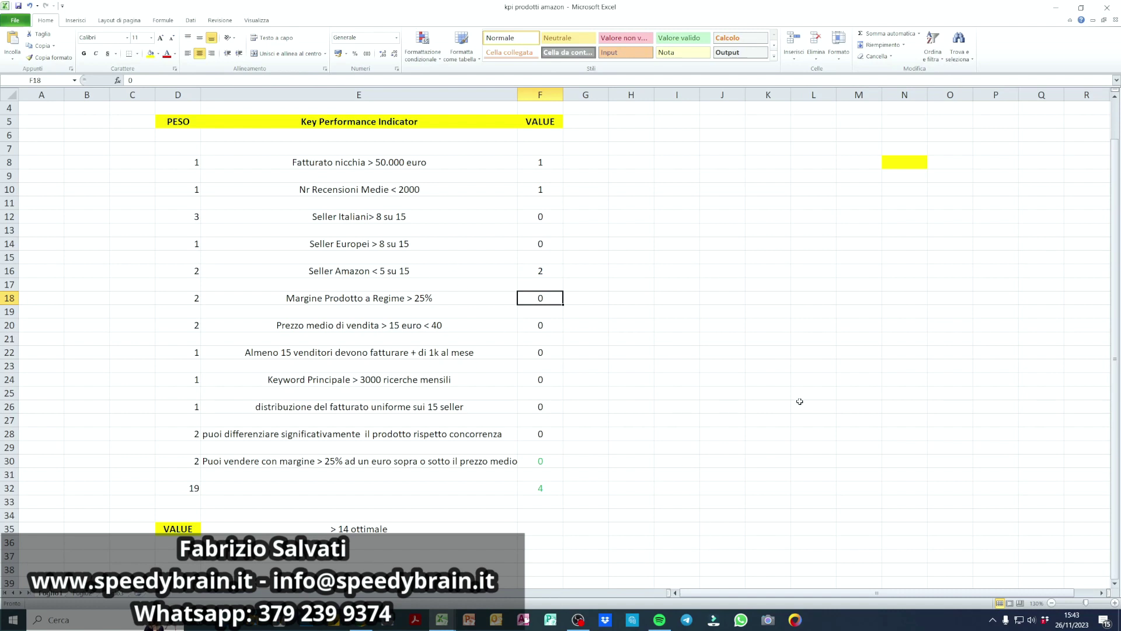
Score "Margine Prodotto a Regime > 25%" as 2 in the KPI sheet
type("2")
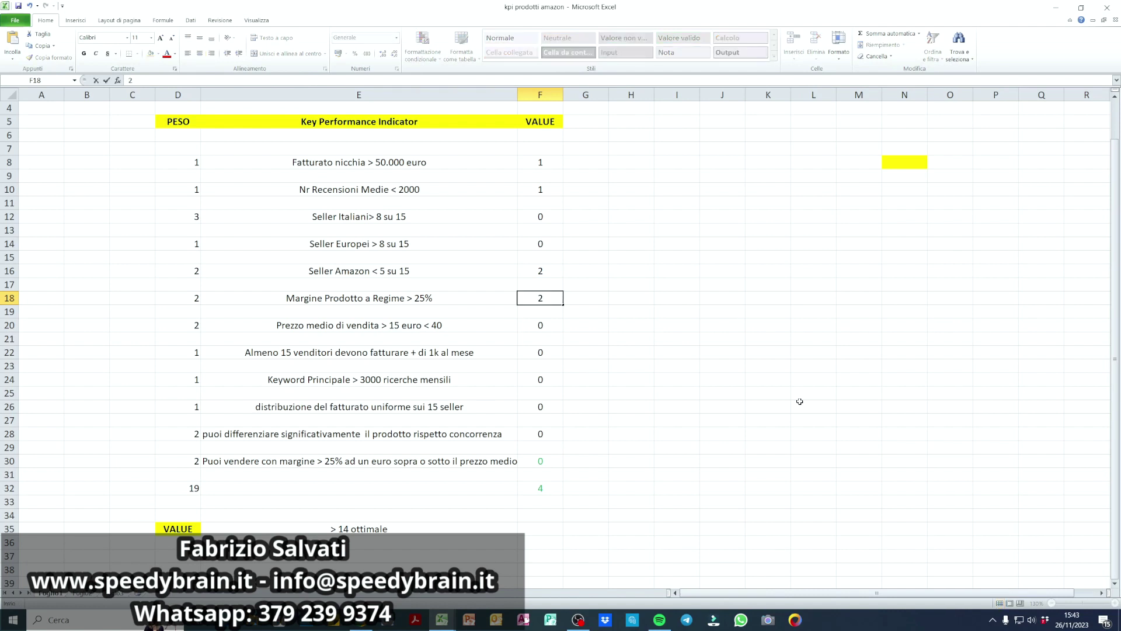
key("Return")
key("Return")
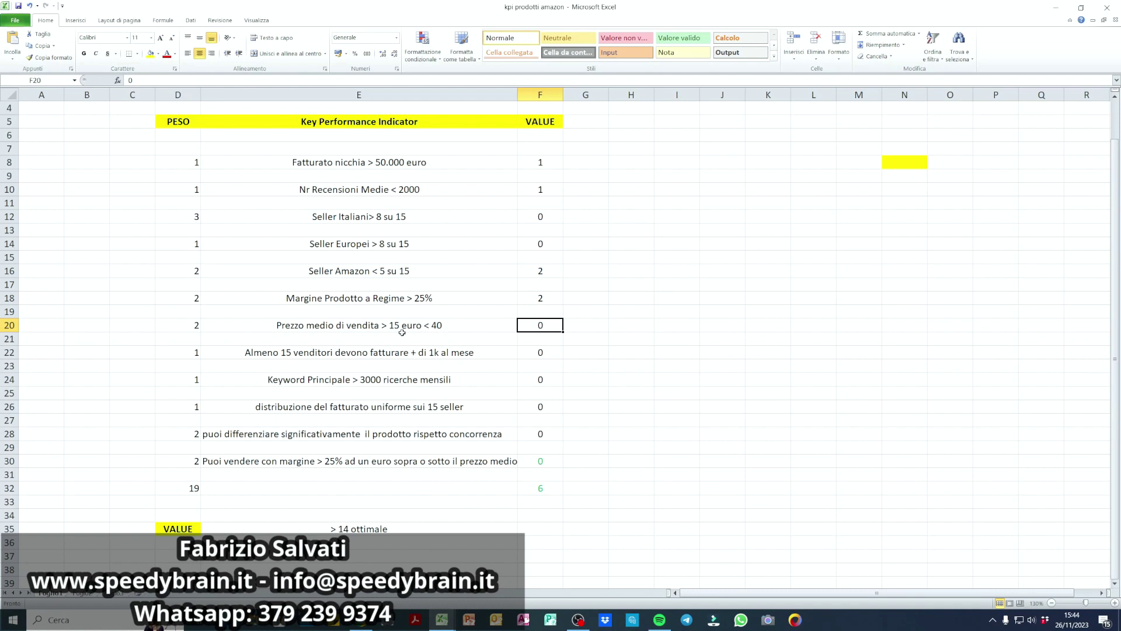
Check the average price in Xray and score "Prezzo medio di vendita > 15 euro < 40" as 0 in Excel
key("alt+Tab")
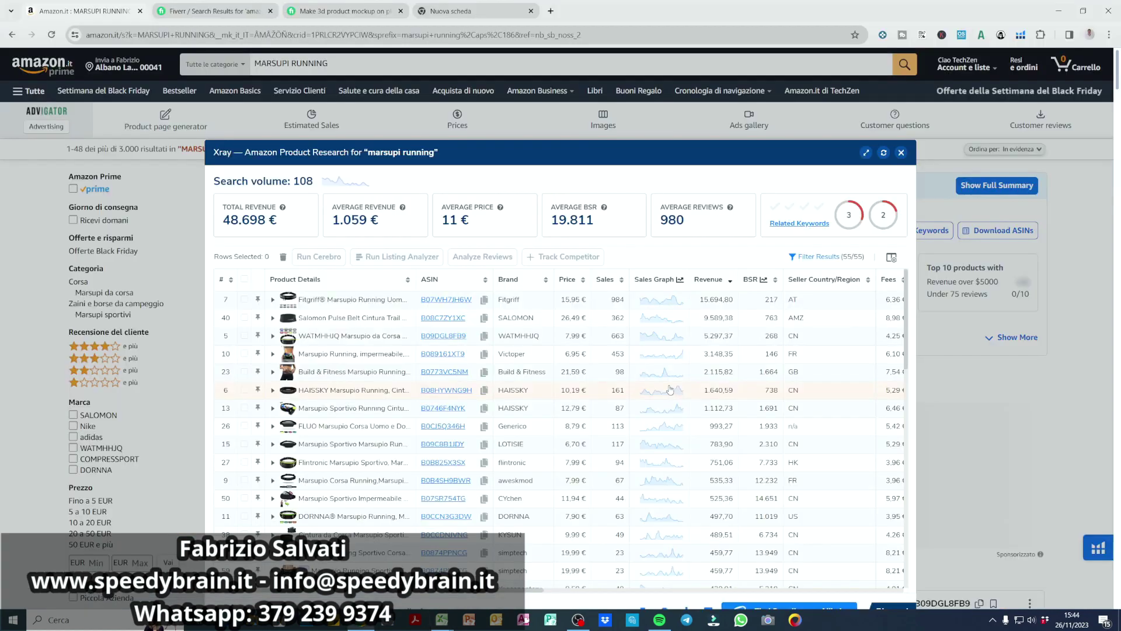
left_click_drag(444, 217, 462, 220)
key("alt+Tab")
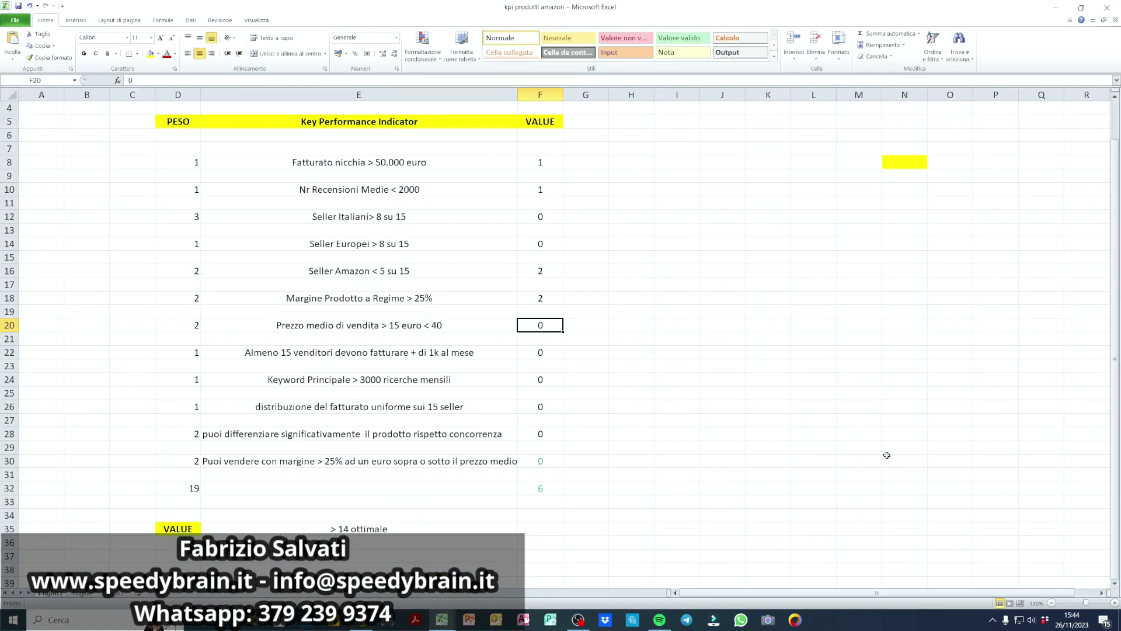
key("F2")
key("Return")
key("Down")
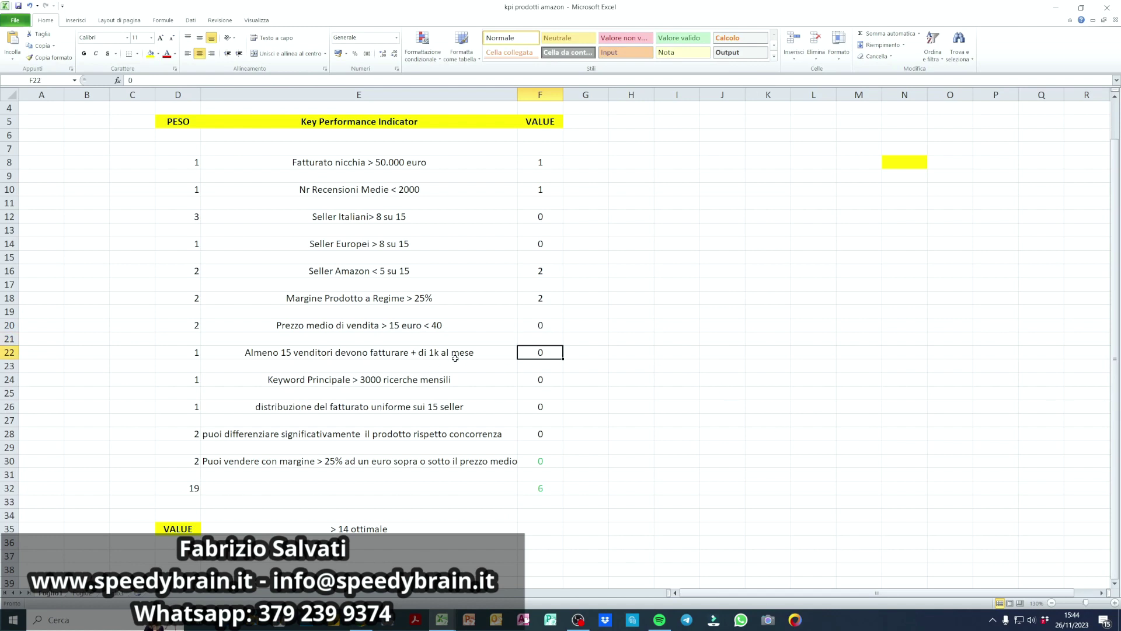
Review the product revenues in Xray and score "Almeno 15 venditori devono fatturare + di 1k al mese" as 0 in Excel
key("alt+Tab")
key("alt+Tab")
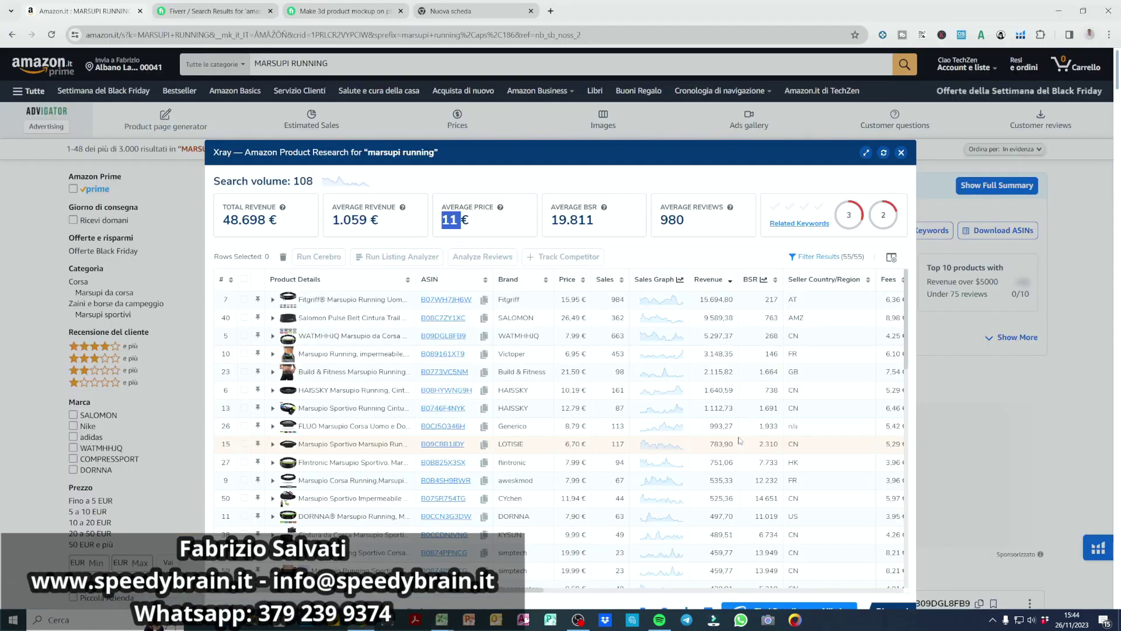
left_click(827, 590)
left_click_drag(677, 586, 503, 589)
key("alt+Tab")
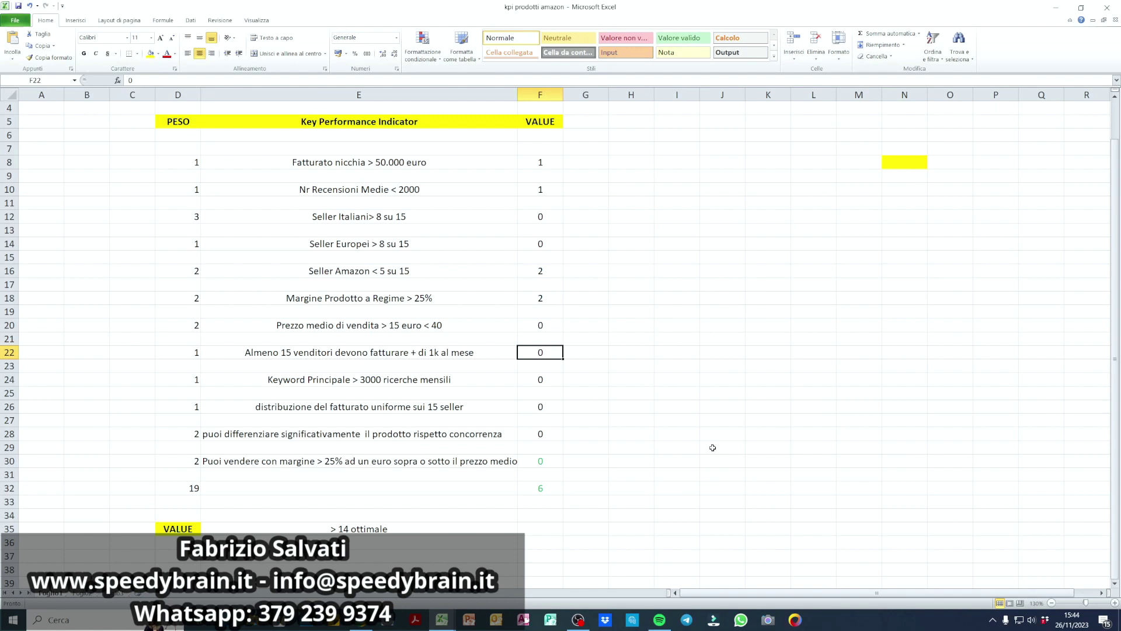
type("0")
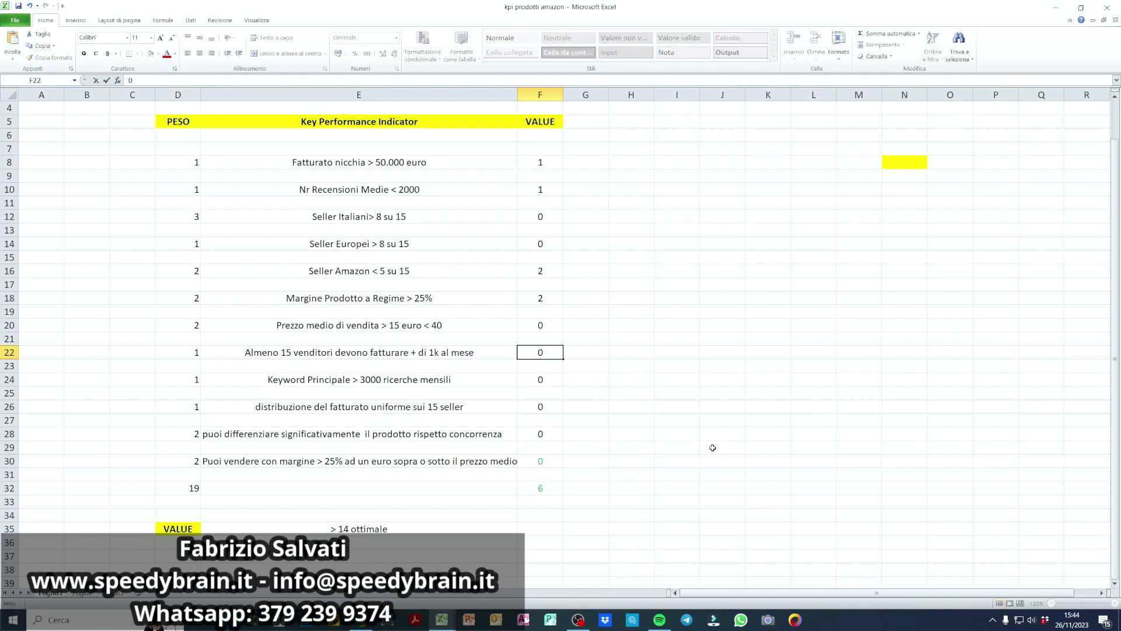
key("Return")
key("Return")
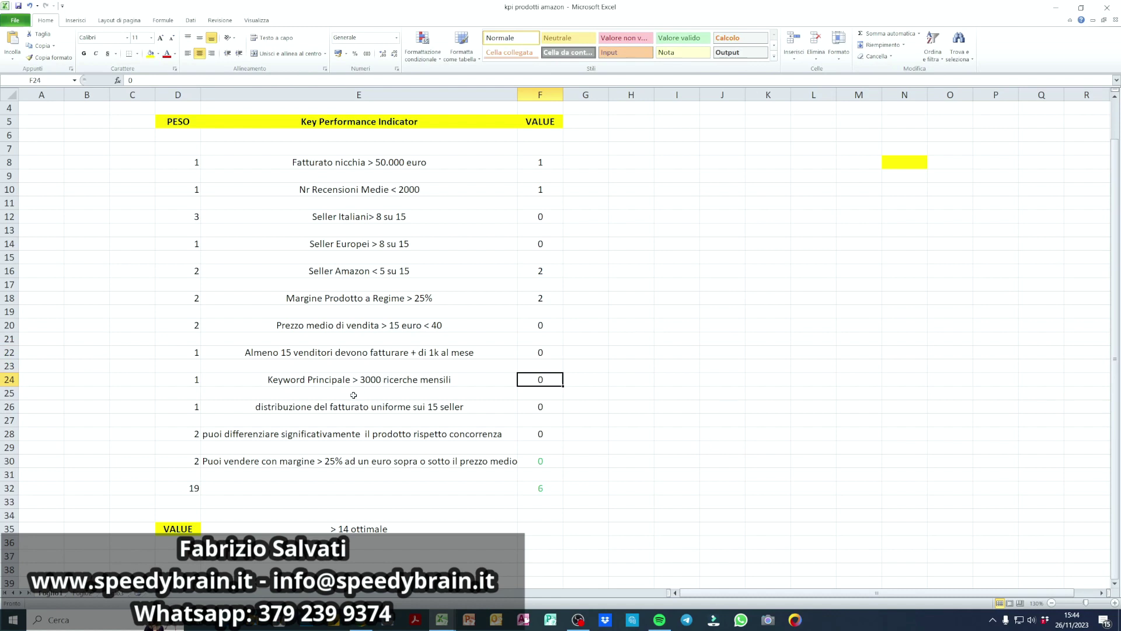
Check the niche's search volume in Xray against the "Keyword Principale > 3000 ricerche mensili" criterion in the Excel sheet
key("alt+Tab")
key("alt+Tab")
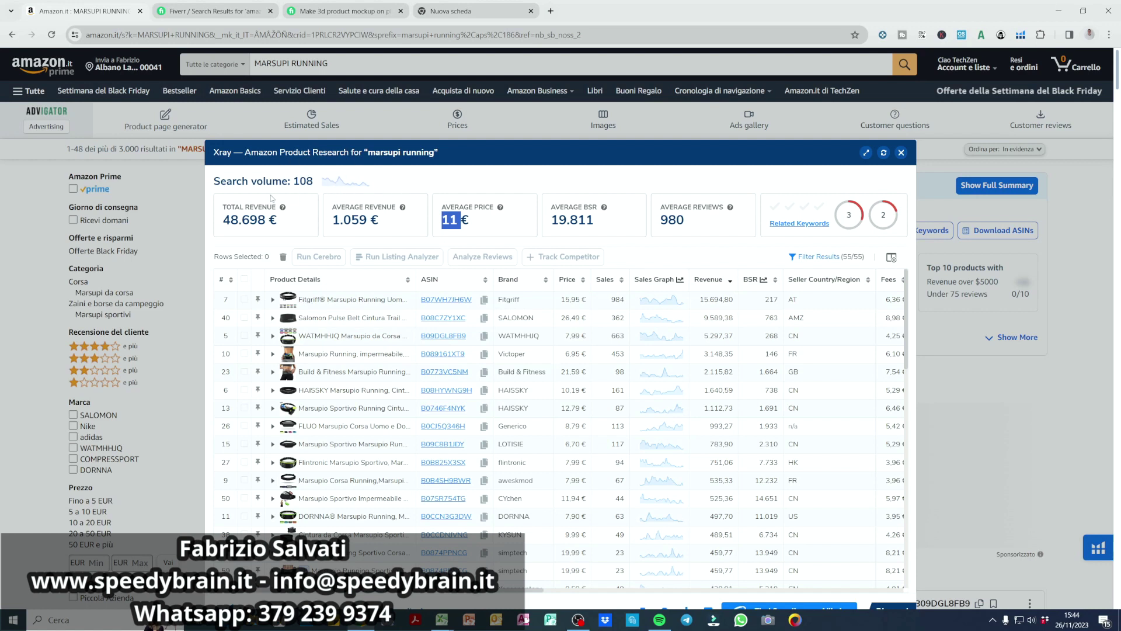
key("alt+Tab")
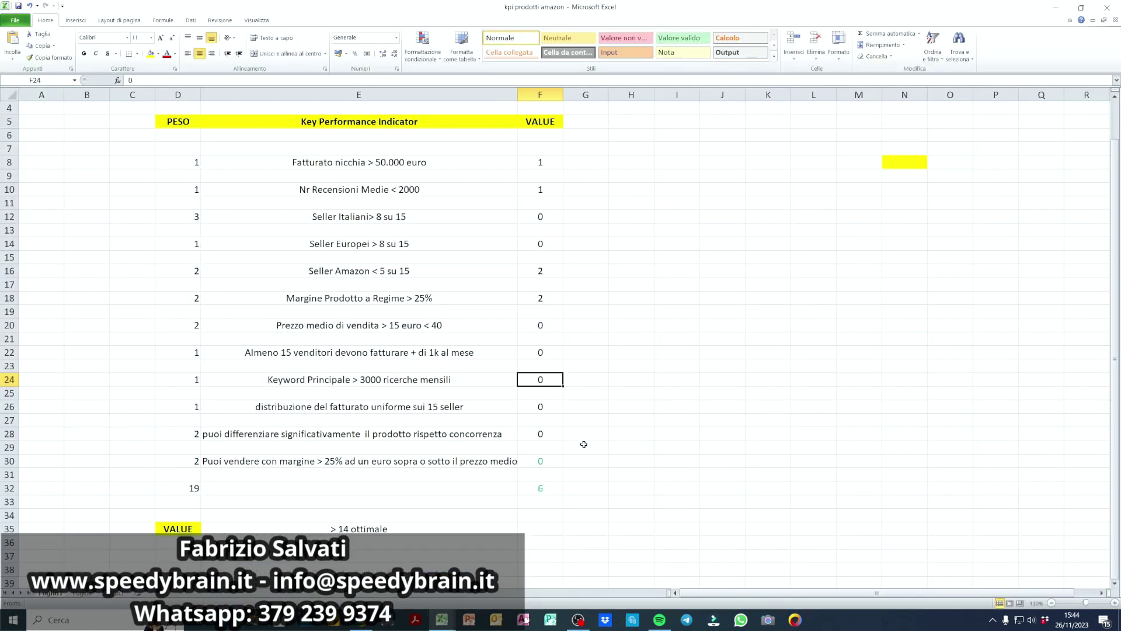
key("Down")
key("Down")
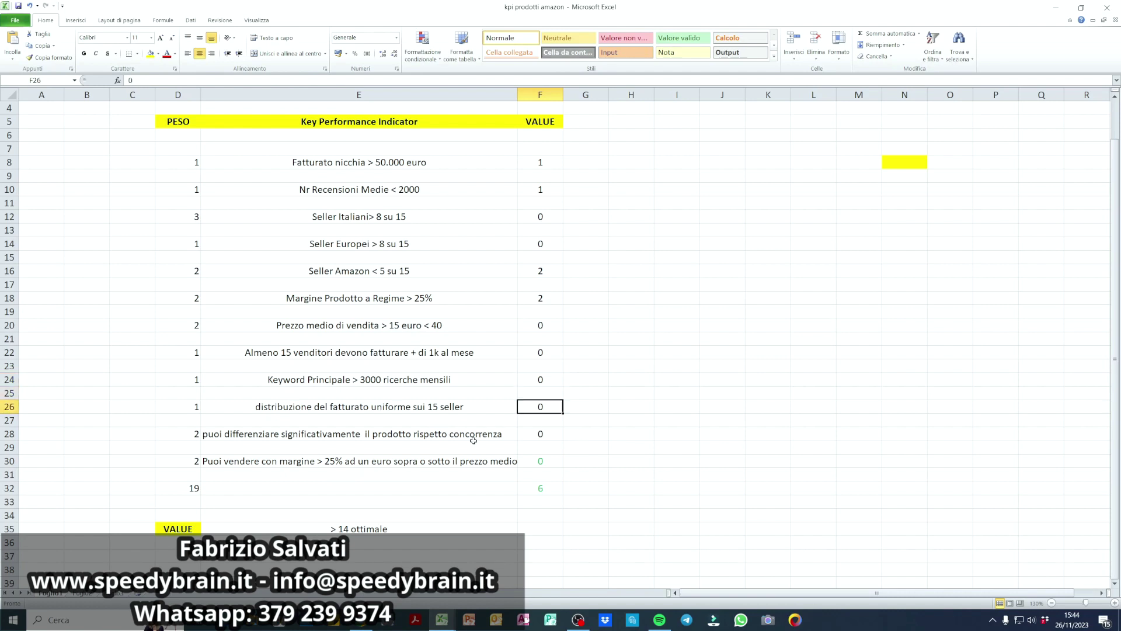
Examine how revenue is spread across the Xray products and score "distribuzione del fatturato uniforme sui 15 seller" as 1 in Excel
key("alt+Tab")
key("alt+Tab")
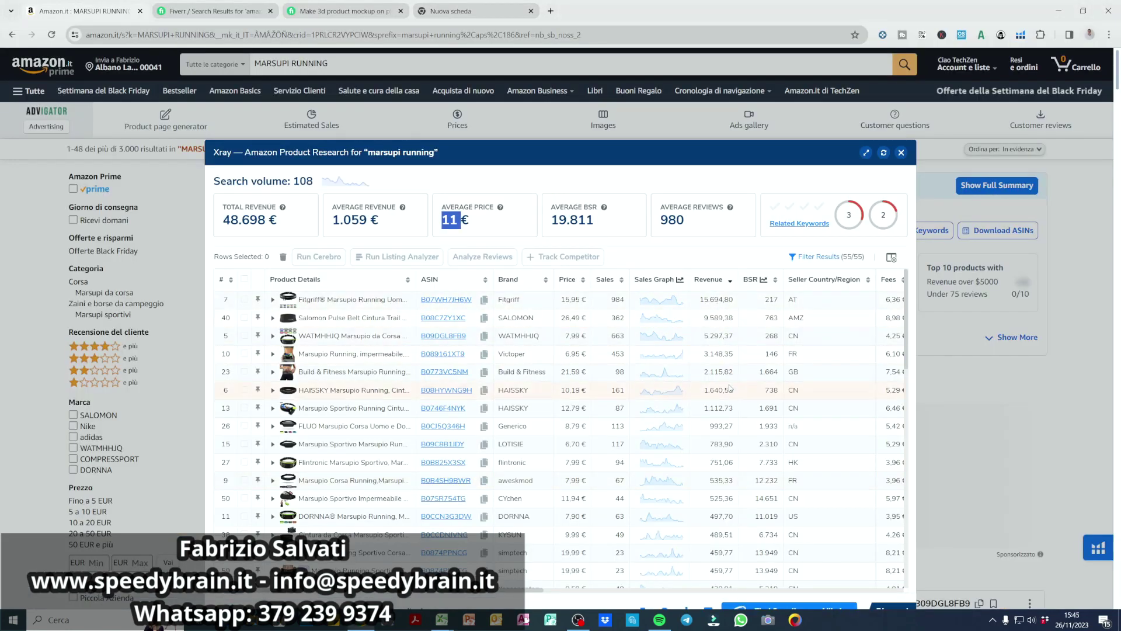
key("alt+Tab")
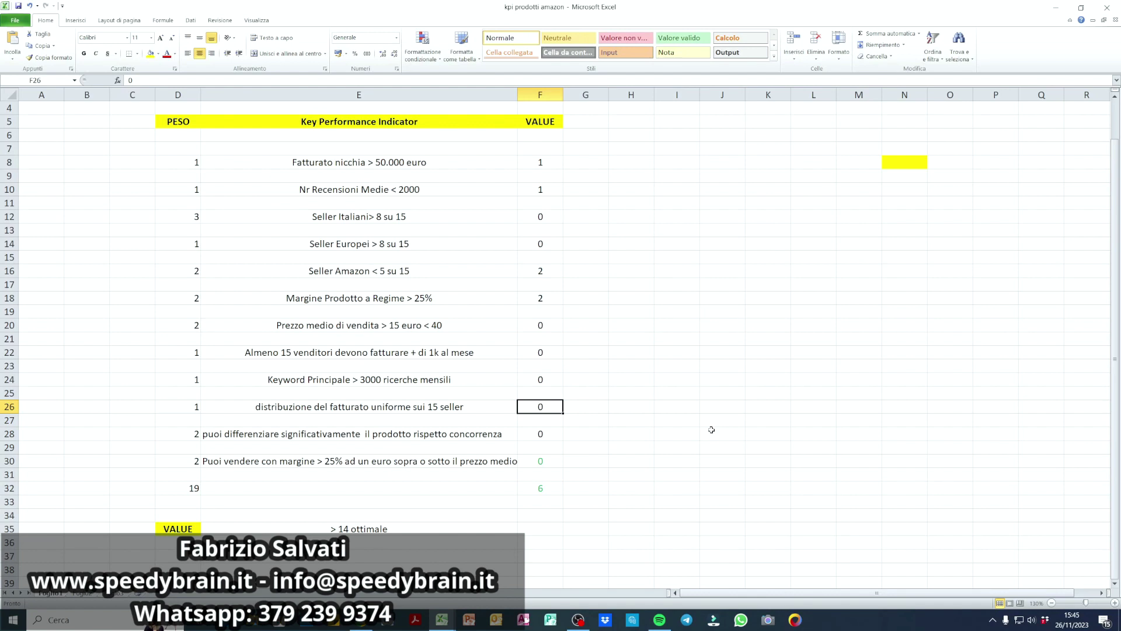
type("1")
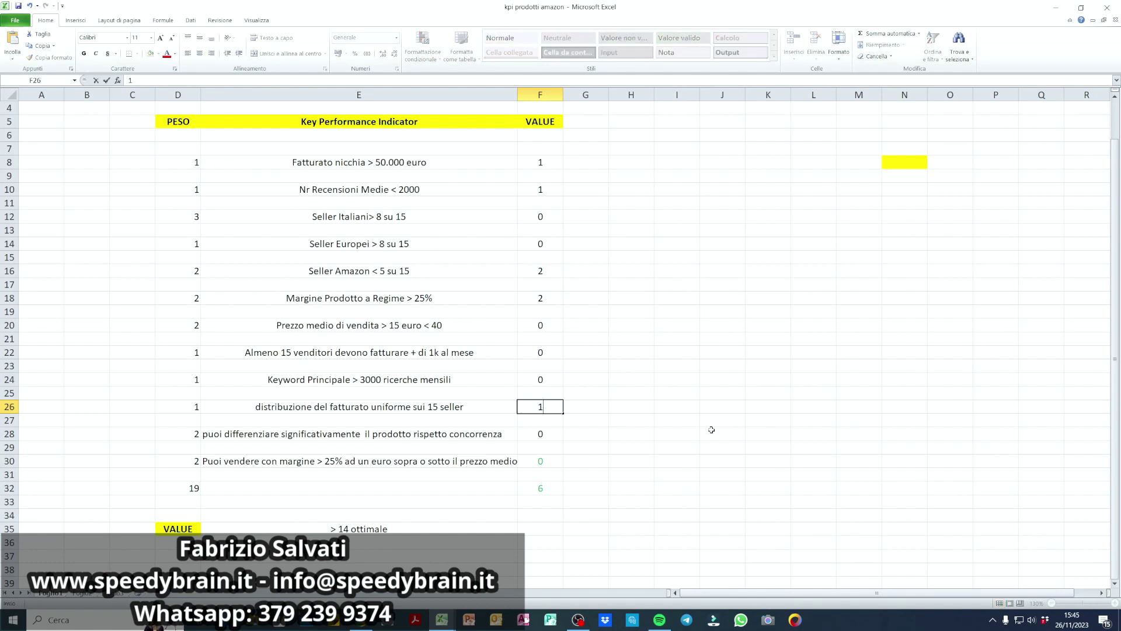
key("Return")
key("Return")
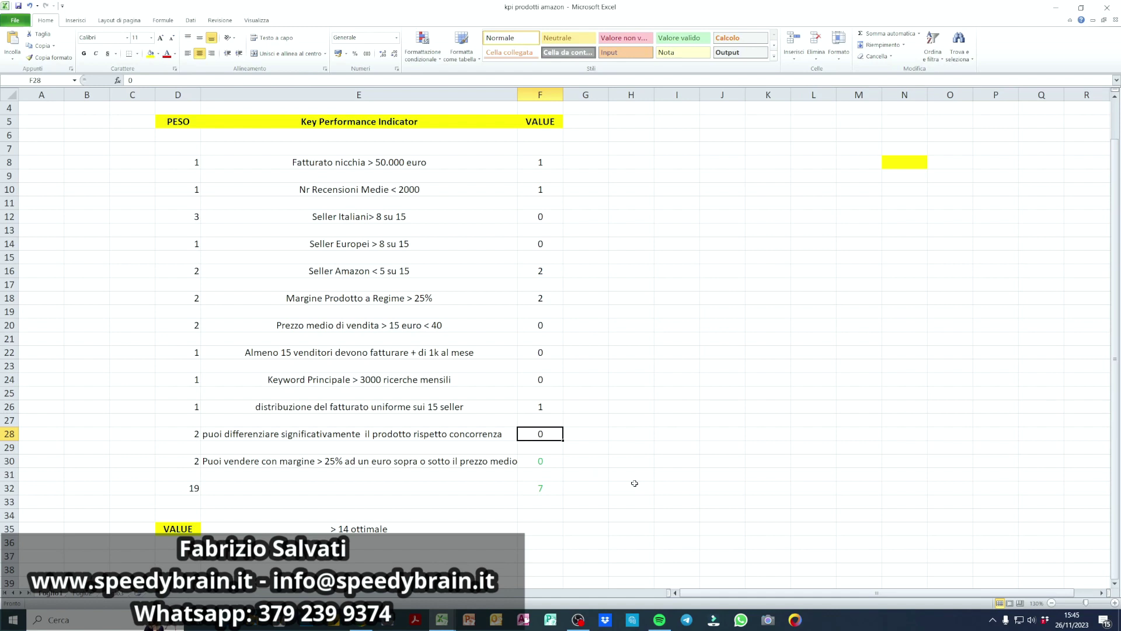
Score "puoi differenziare significativamente il prodotto rispetto concorrenza" as 2 in the KPI sheet
type("2")
key("Return")
key("Down")
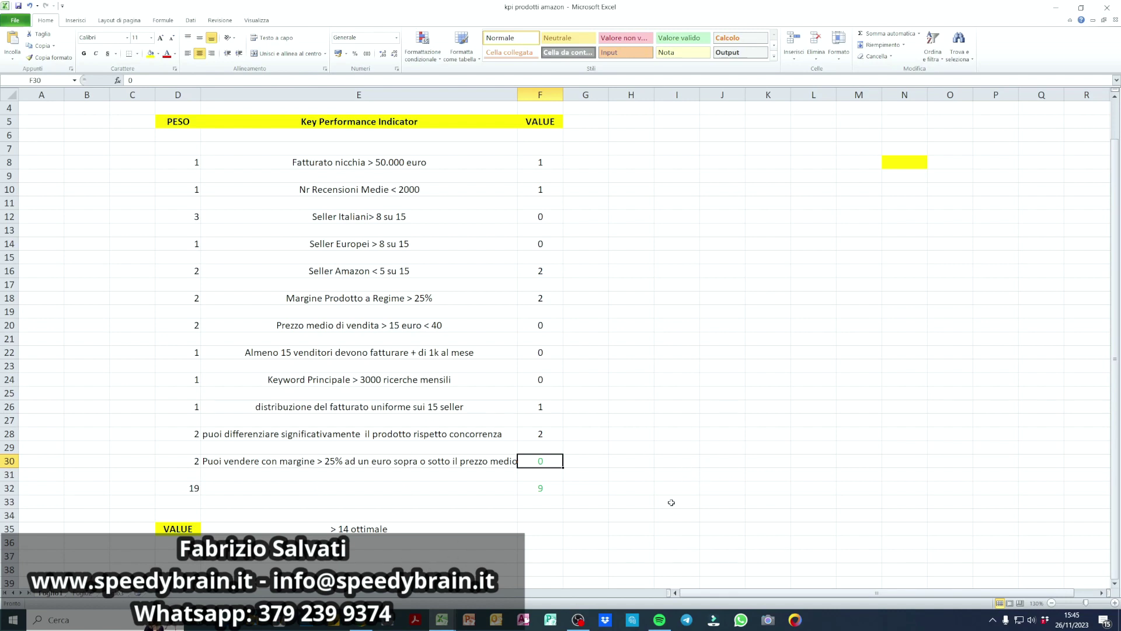
Recheck the Xray prices, score "Puoi vendere con margine > 25%" near the average price as 2, and compare the total with "> 14 ottimale"
key("alt+Tab")
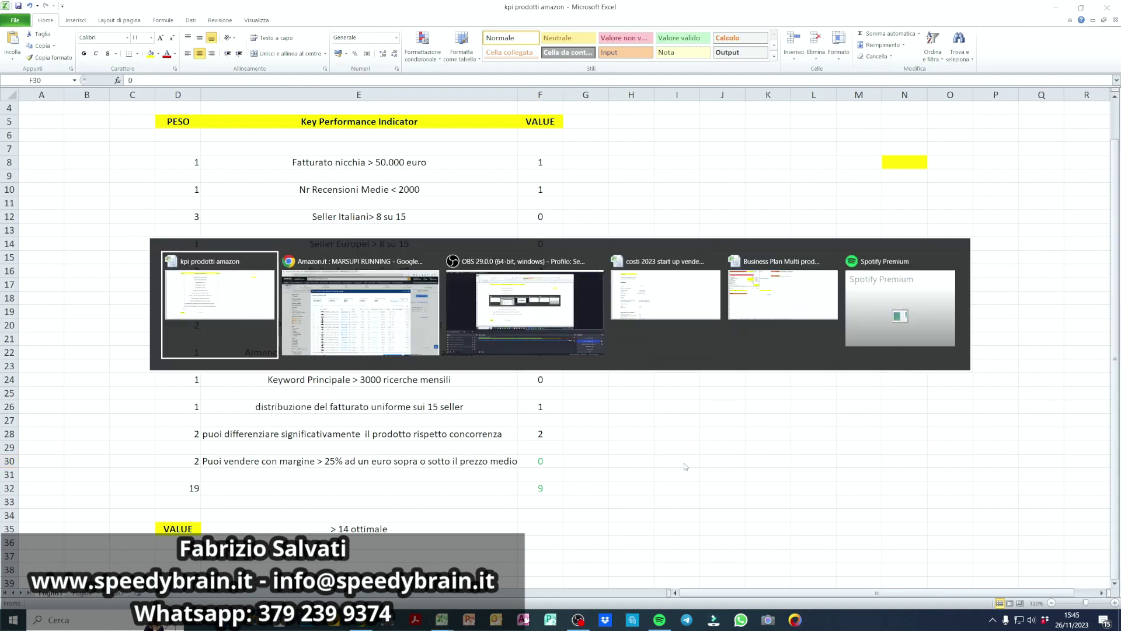
key("alt+Tab")
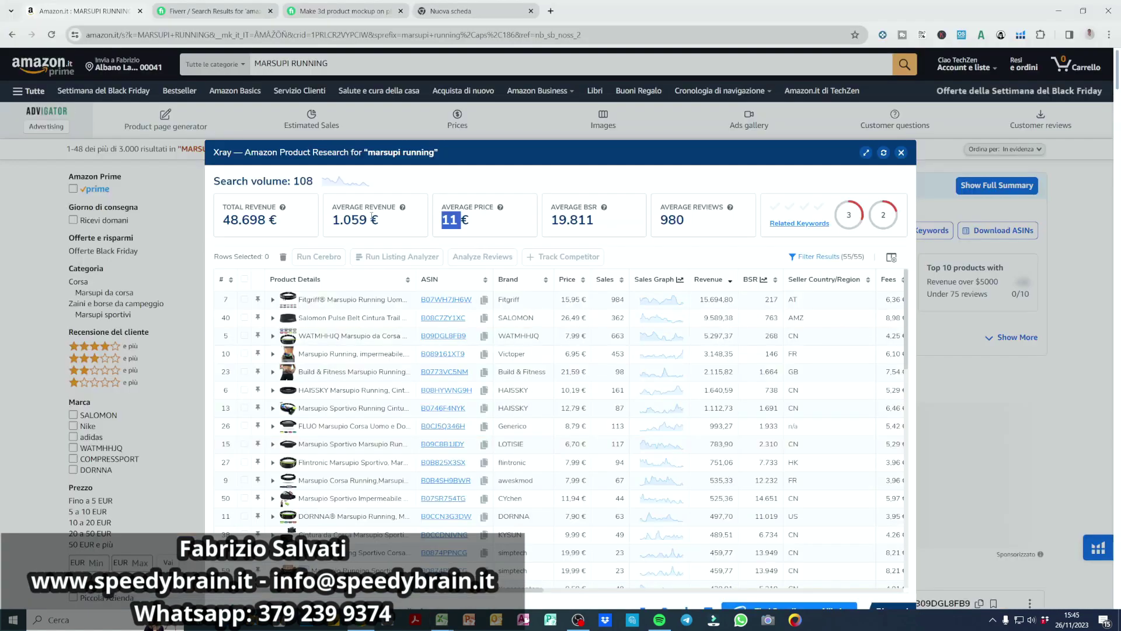
key("alt+Tab")
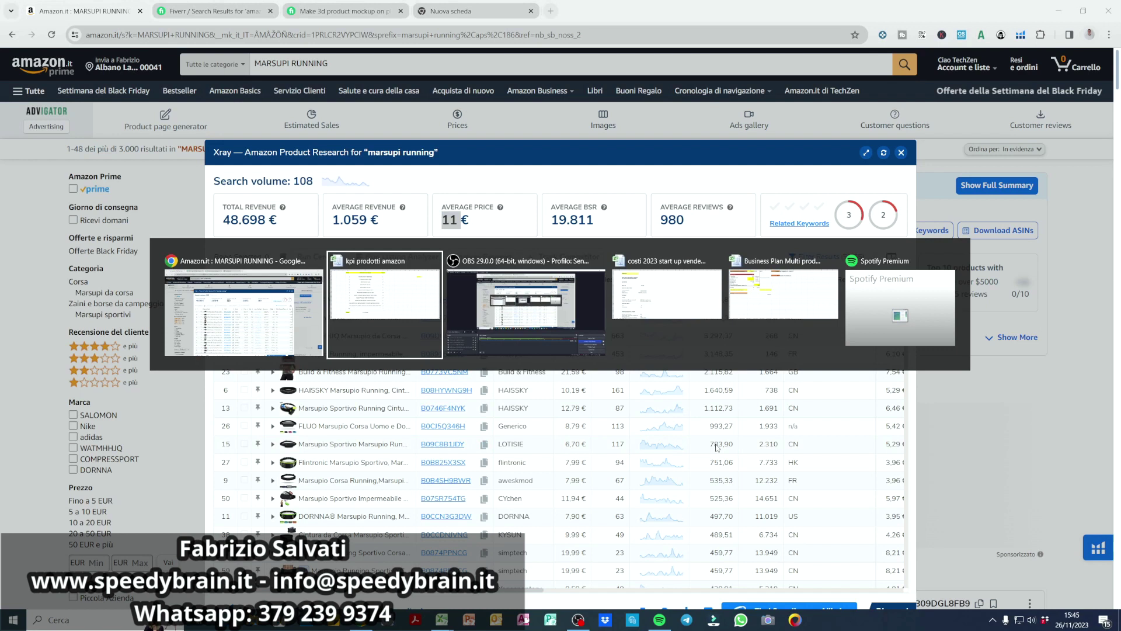
type("2")
key("Return")
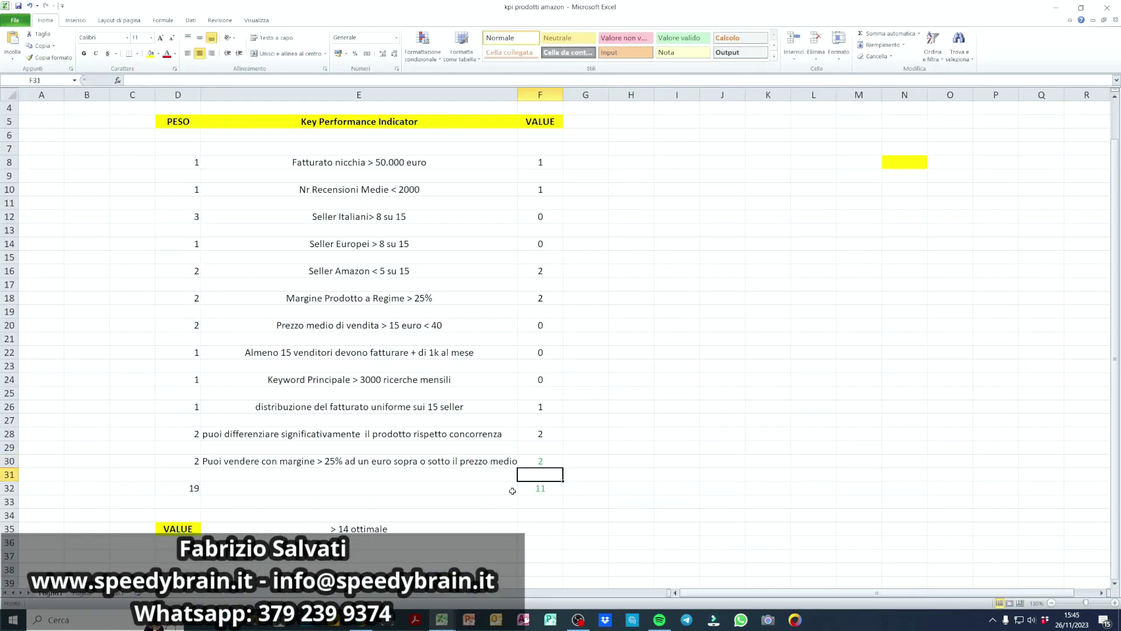
left_click(532, 488)
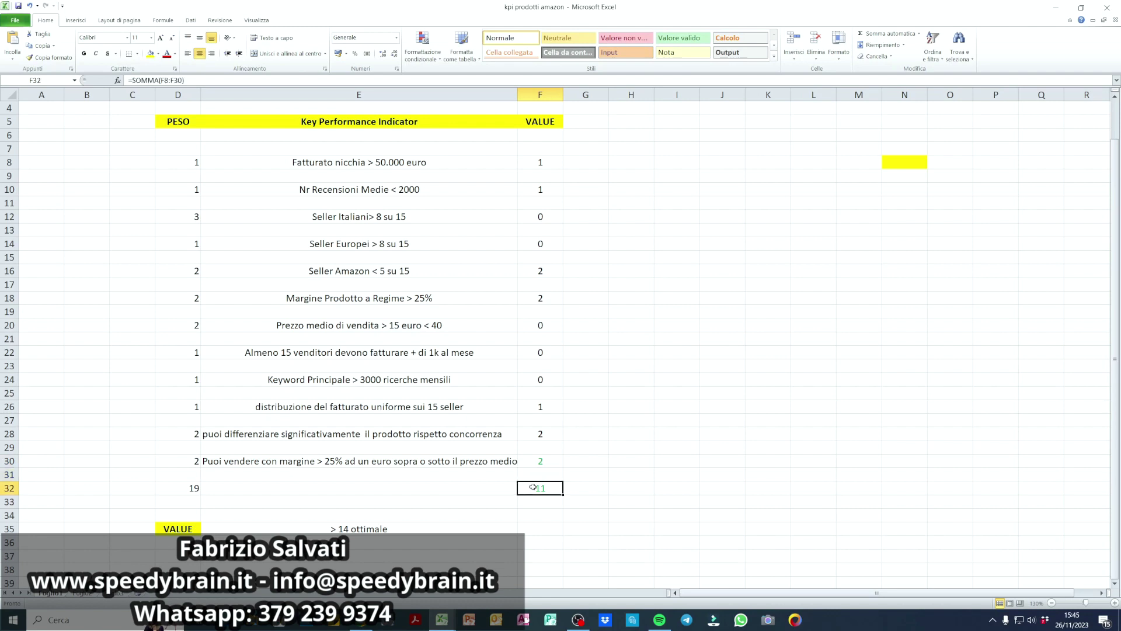
left_click(384, 529)
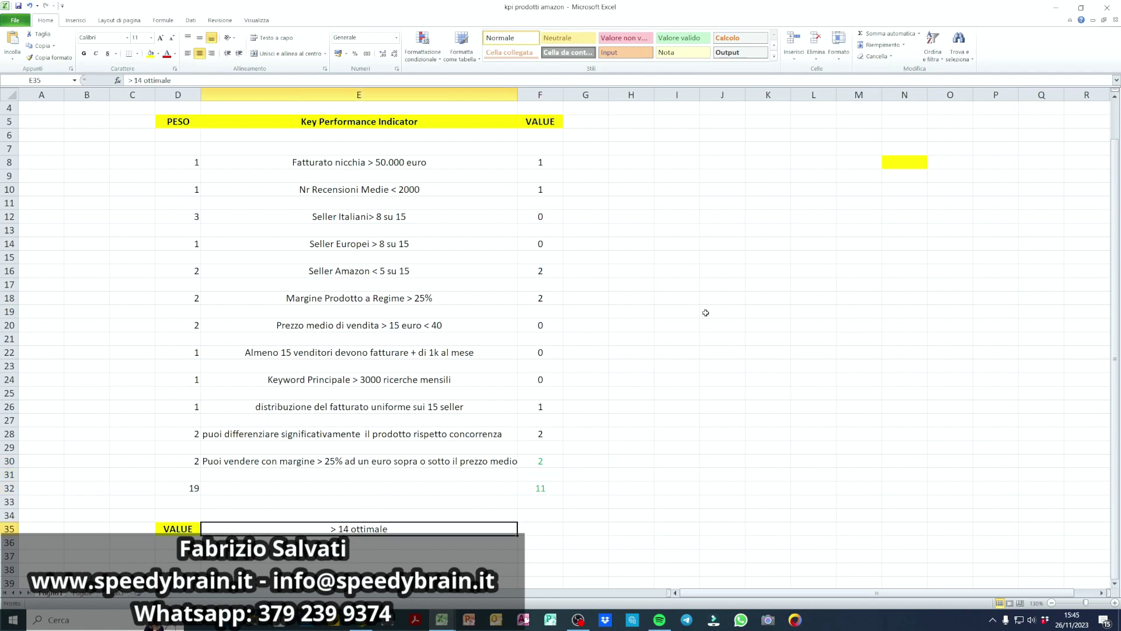